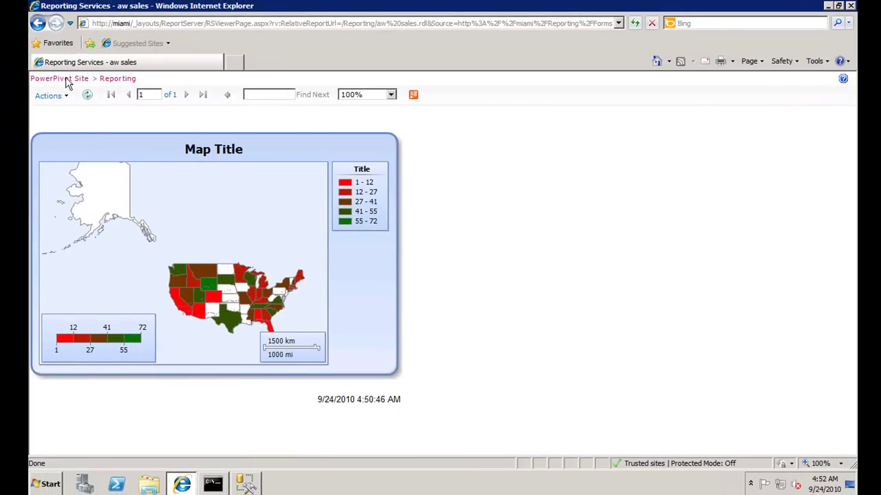
# Return to the Reporting library and create a new Report Builder Report from New Document
pyautogui.click(123, 81)
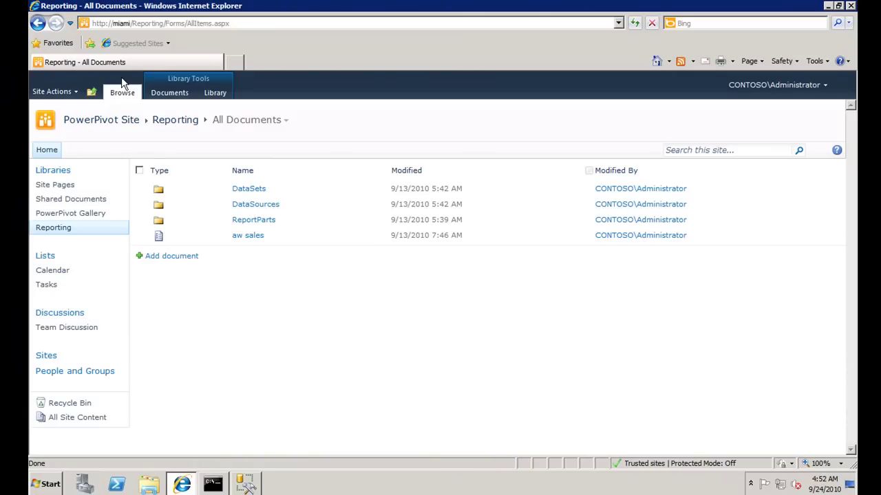
pyautogui.click(166, 94)
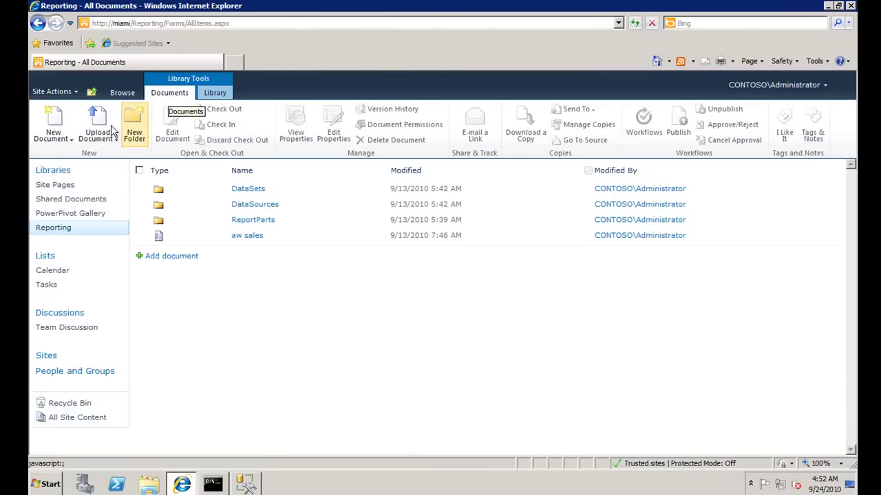
pyautogui.click(69, 136)
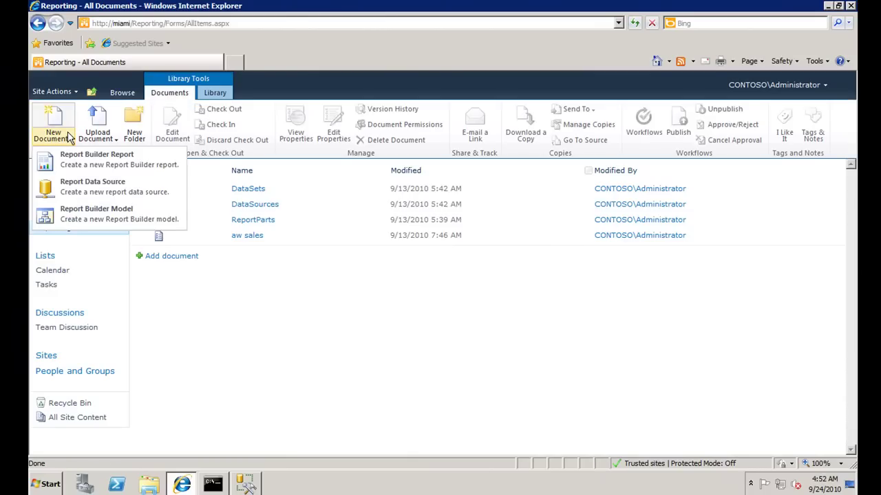
pyautogui.click(68, 160)
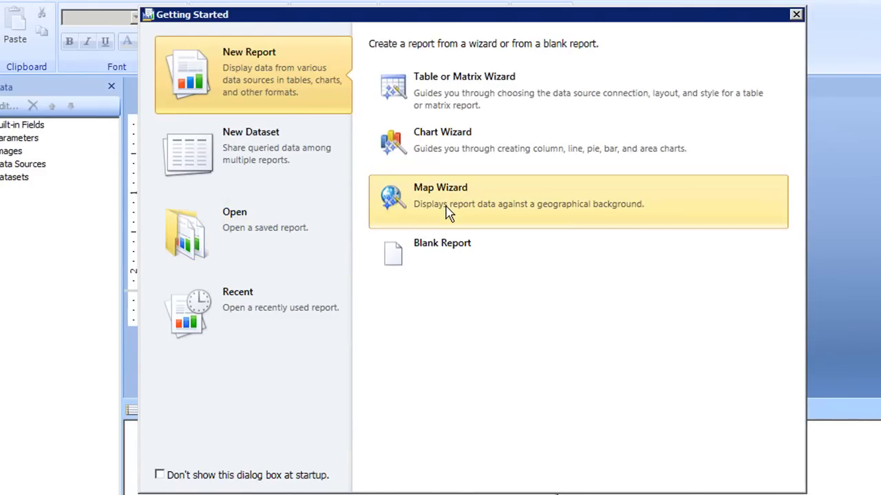
# Start the Map Wizard using a new SQL Server spatial dataset on USCensus.rsds
pyautogui.click(446, 211)
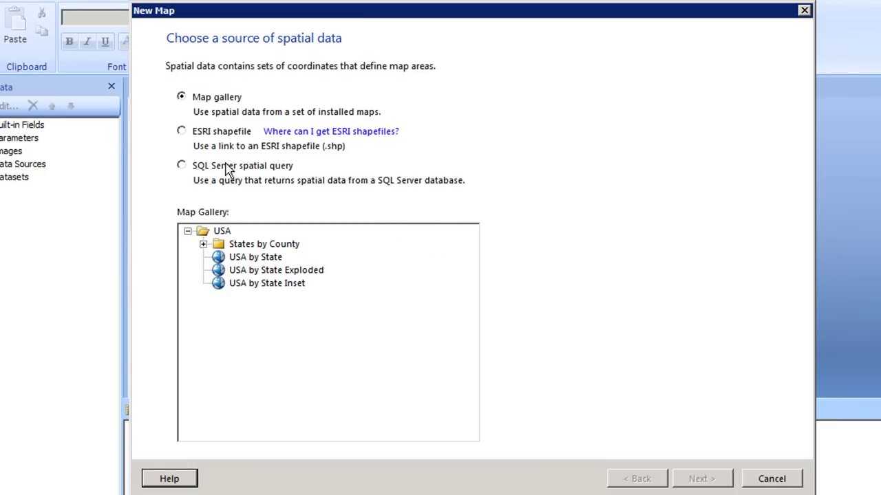
pyautogui.click(228, 171)
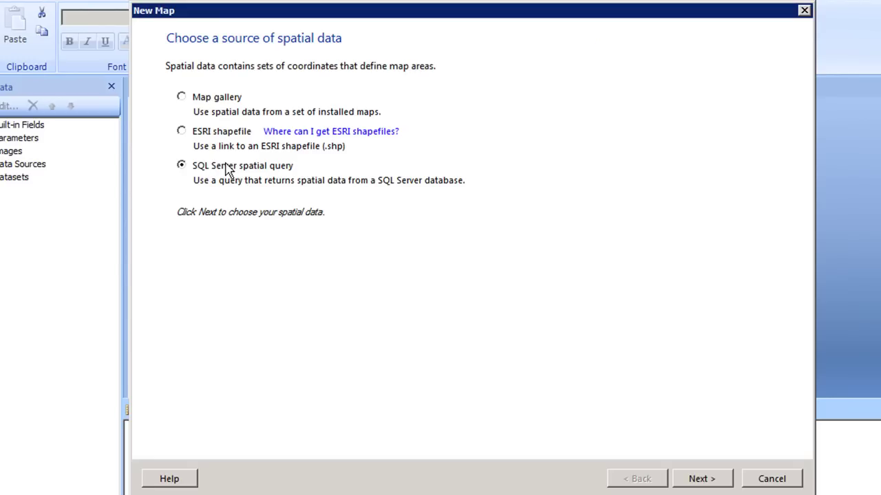
pyautogui.click(706, 479)
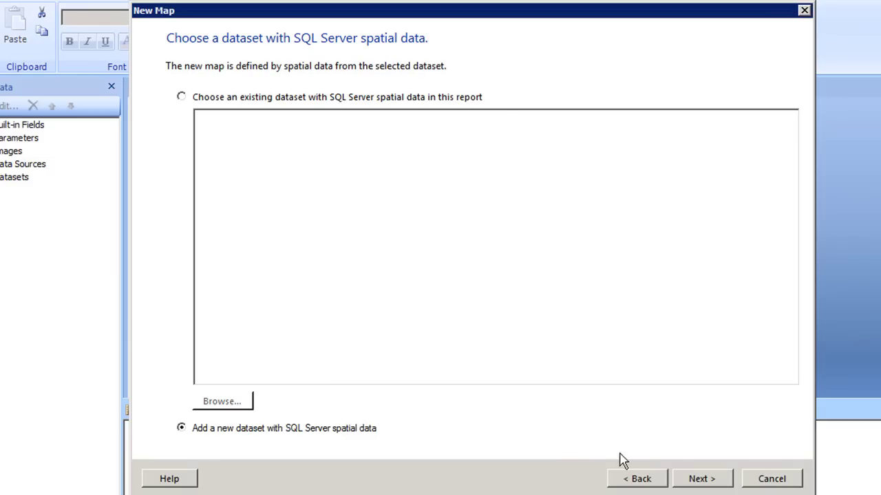
pyautogui.click(702, 477)
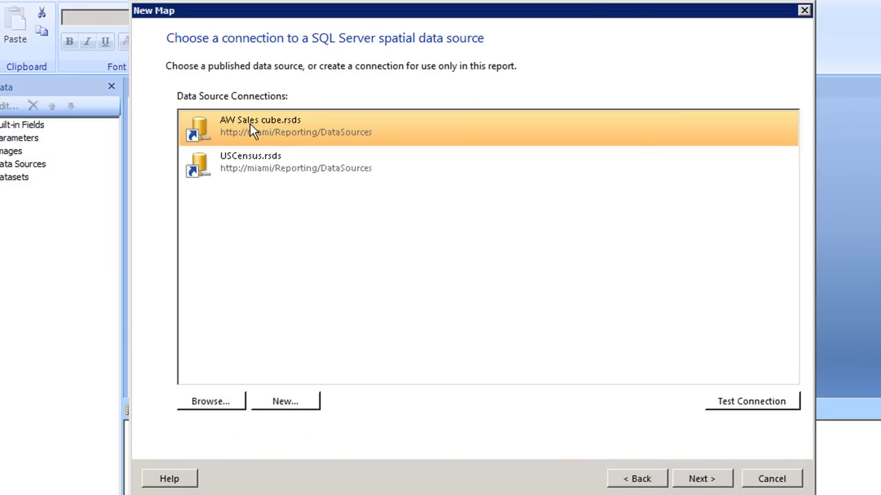
pyautogui.click(248, 163)
pyautogui.click(711, 480)
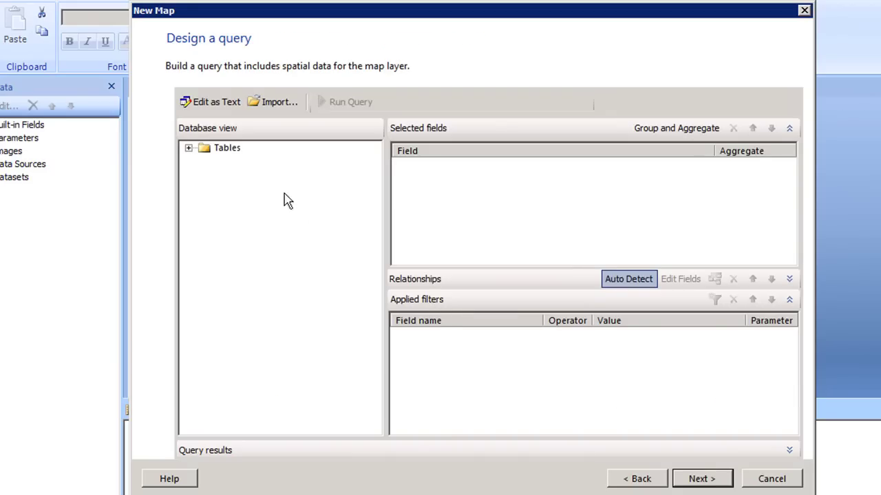
# Query City's CityID, StateID, Name and geom plus State's StateName, then continue
pyautogui.click(187, 147)
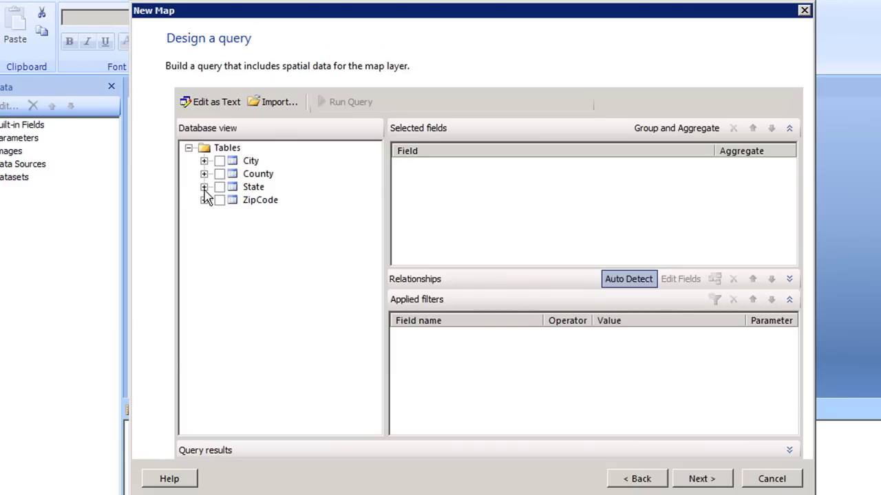
pyautogui.click(204, 160)
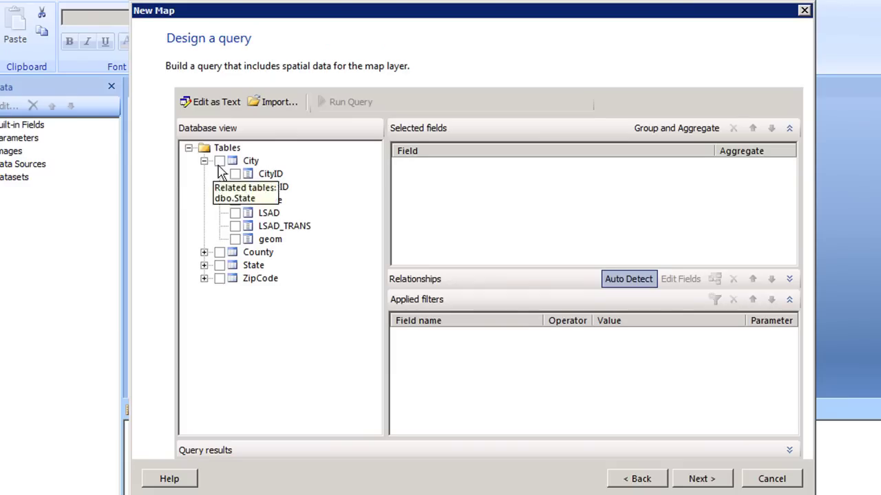
pyautogui.click(235, 173)
pyautogui.click(234, 187)
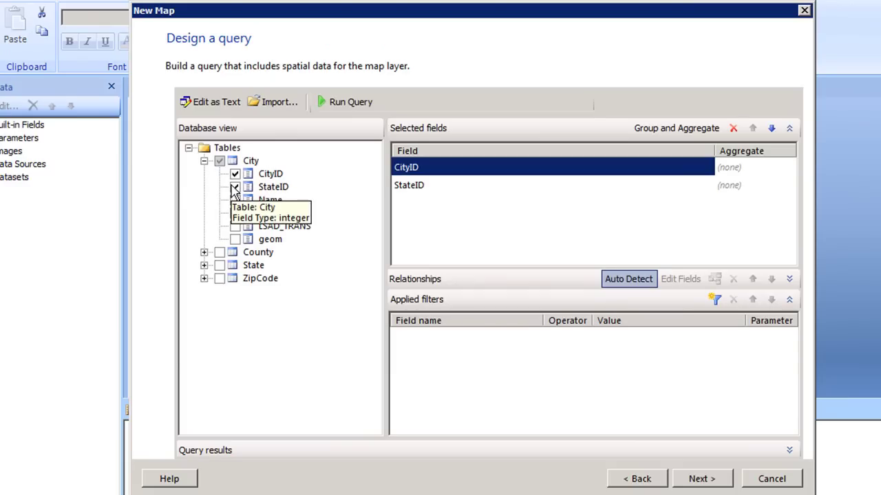
pyautogui.click(235, 200)
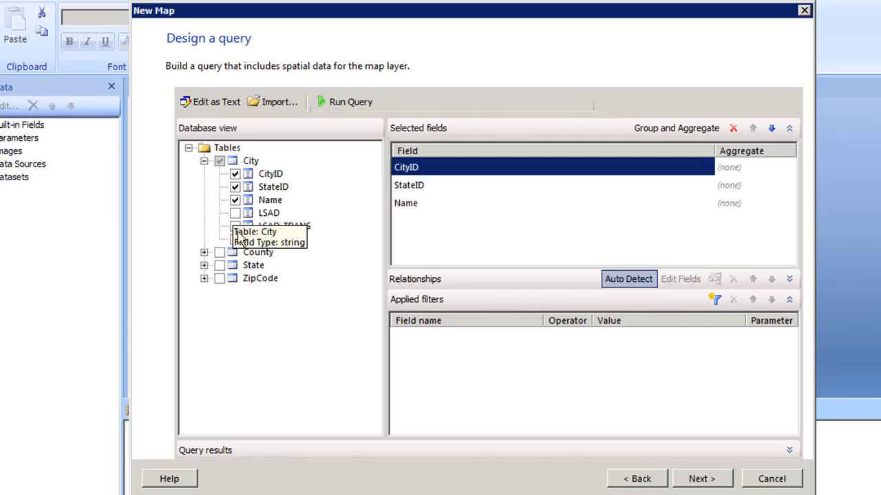
pyautogui.click(236, 239)
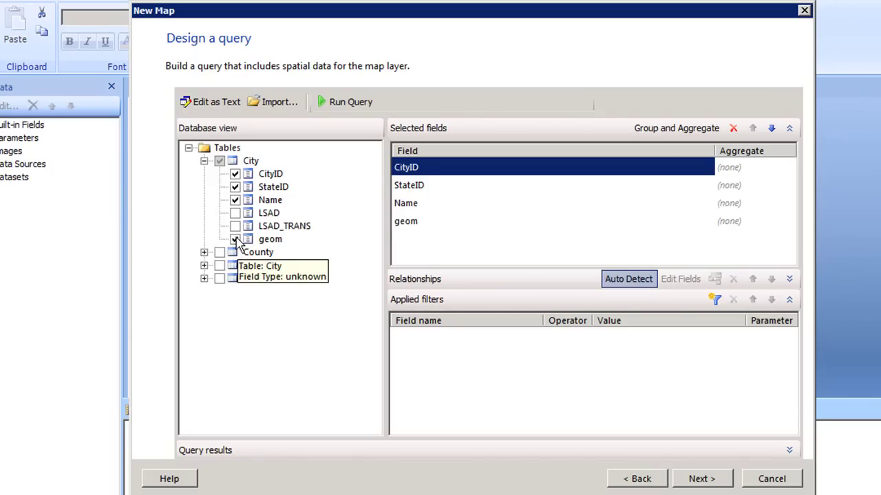
pyautogui.click(204, 265)
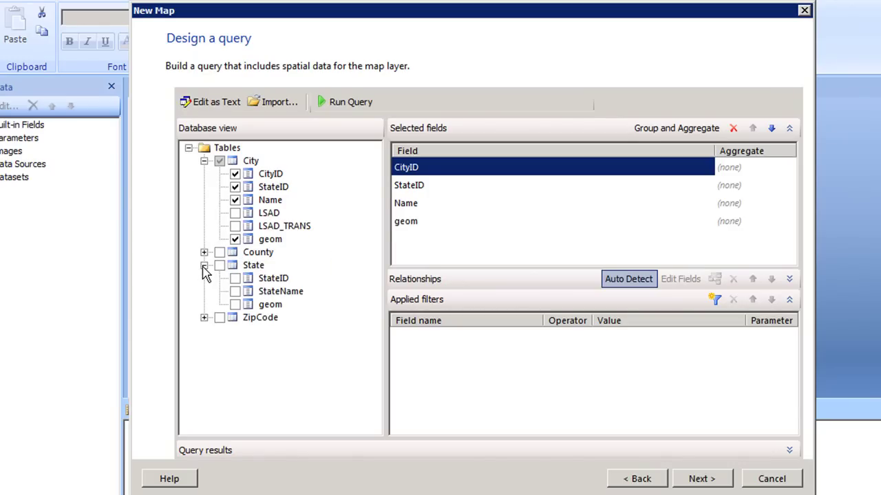
pyautogui.click(236, 292)
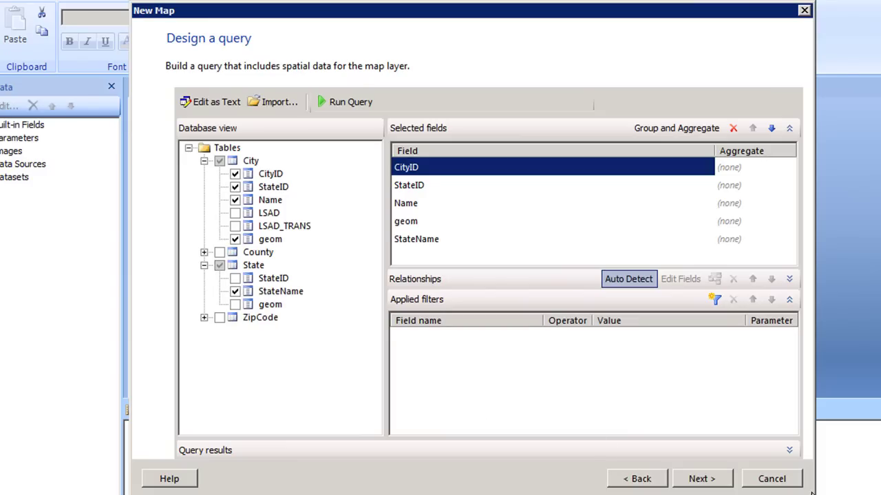
pyautogui.click(699, 480)
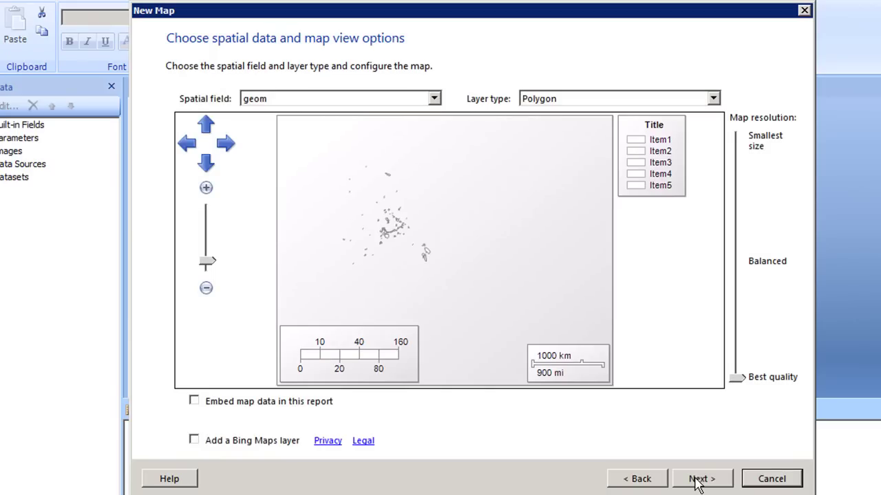
# Add a Bing Maps Road layer and choose Color Analytical Map as the visualization
pyautogui.click(275, 444)
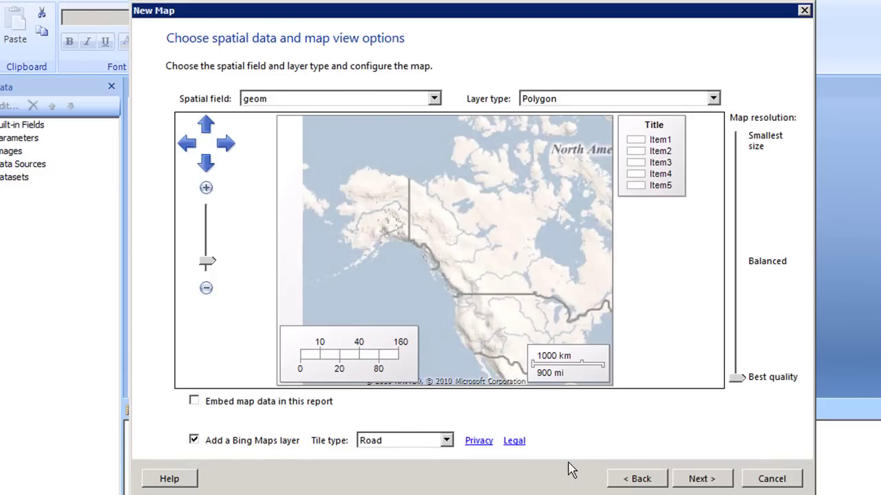
pyautogui.click(693, 478)
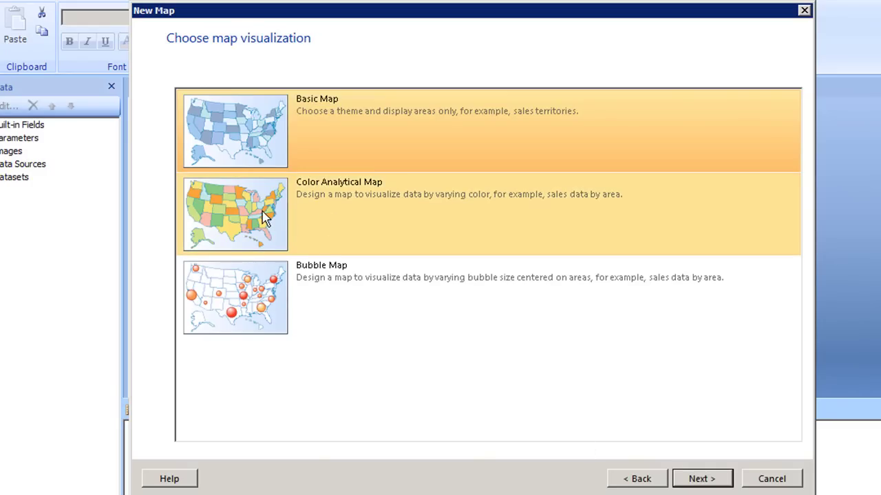
pyautogui.click(265, 217)
pyautogui.click(703, 482)
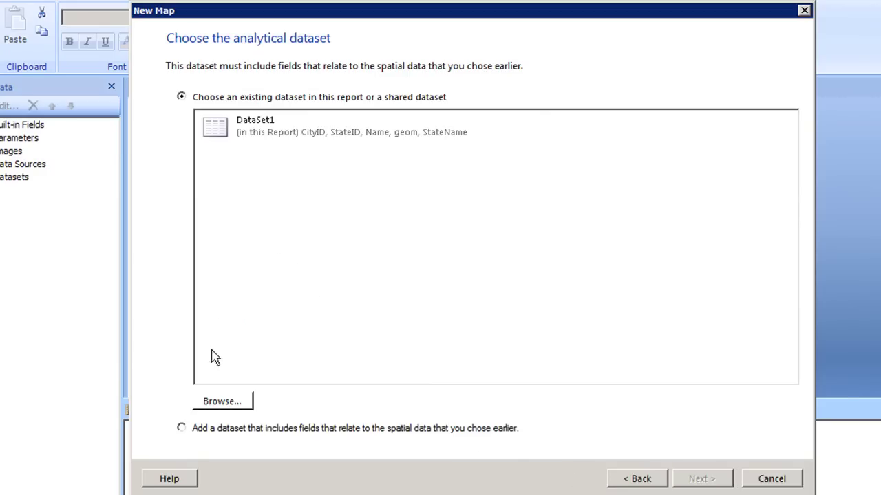
# Add a new analytical dataset using the AW Sales cube data source
pyautogui.click(194, 430)
pyautogui.click(691, 477)
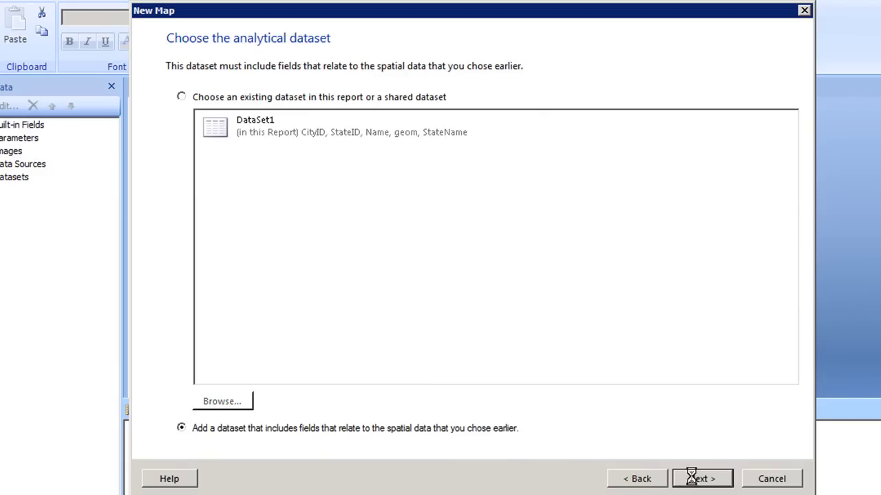
pyautogui.click(260, 171)
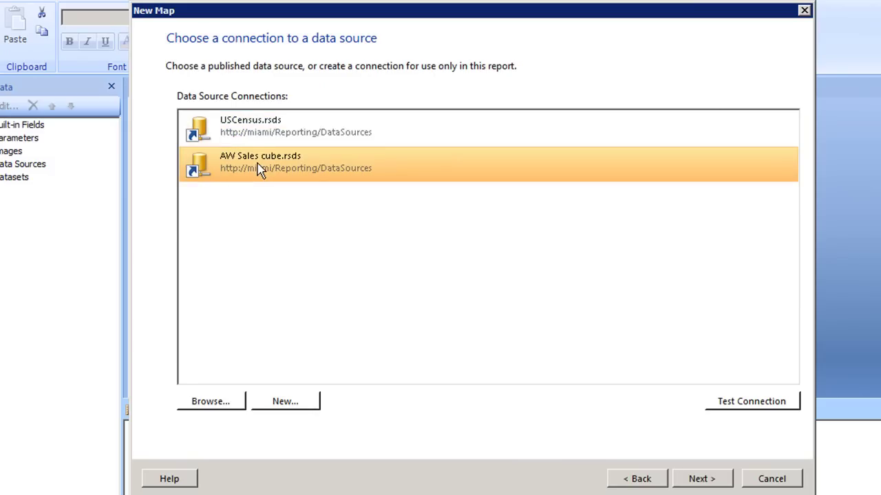
pyautogui.click(694, 478)
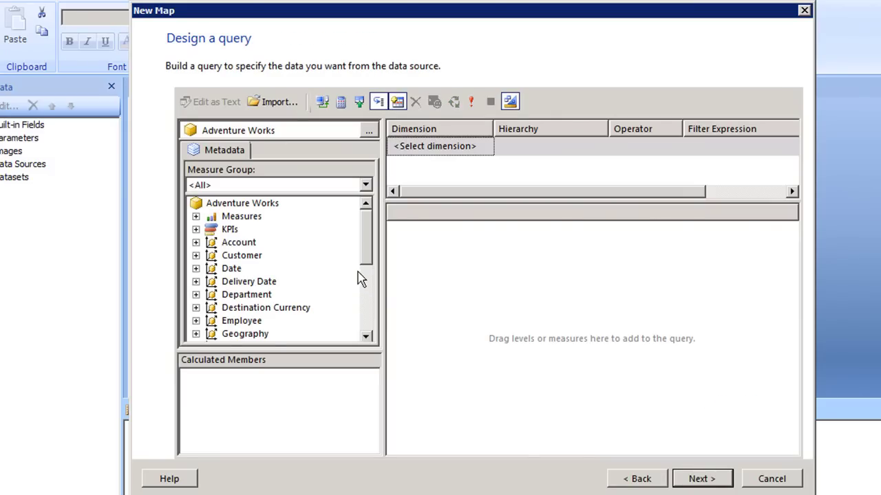
# Add Geography's City attribute to the query and Country as a filter dimension
pyautogui.scroll(-1, 366, 250)
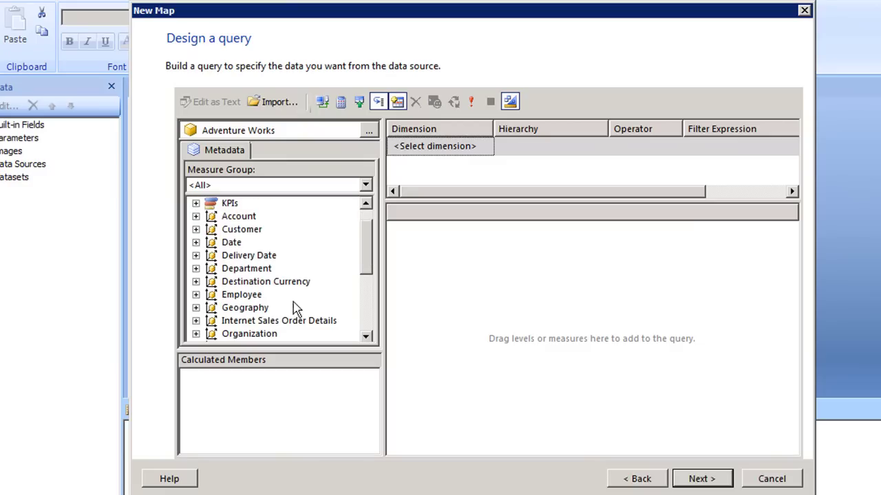
pyautogui.click(196, 307)
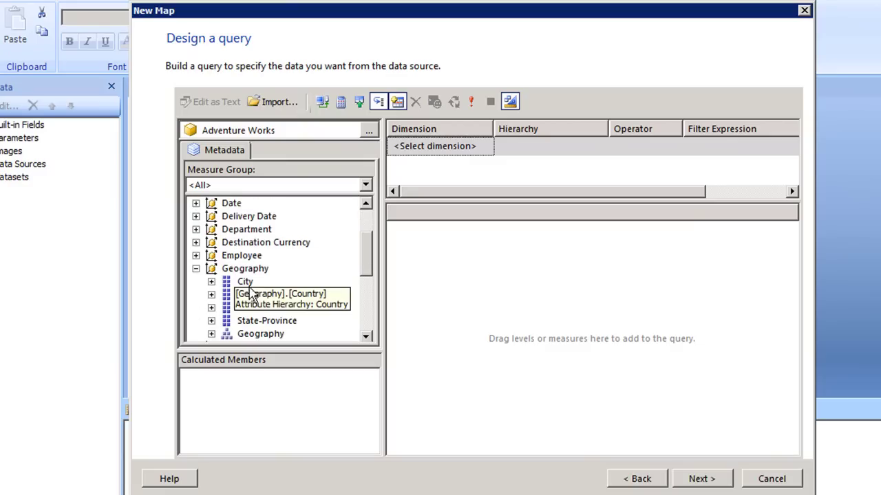
pyautogui.moveTo(245, 282); pyautogui.dragTo(416, 262)
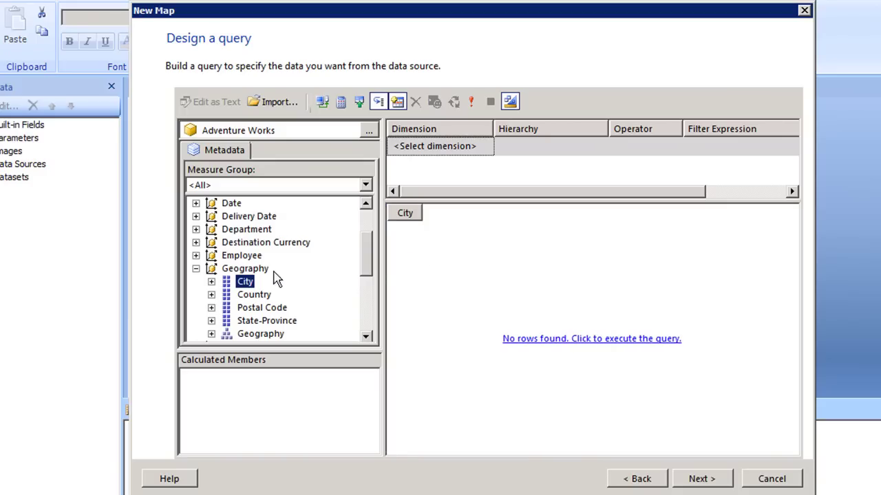
pyautogui.moveTo(251, 297); pyautogui.dragTo(418, 145)
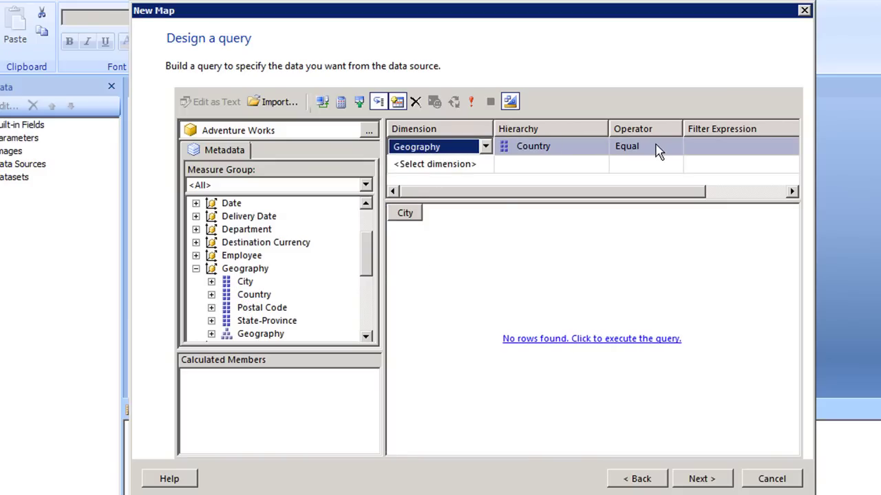
# Set the Country filter expression to United States
pyautogui.click(702, 151)
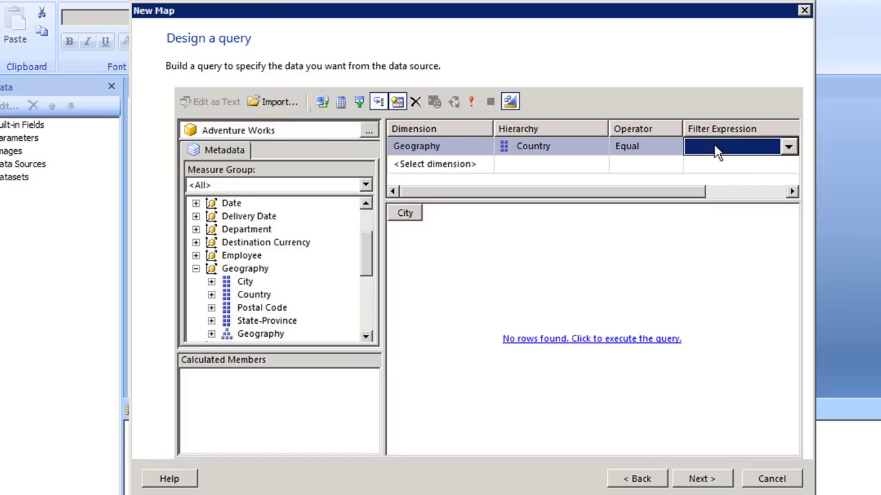
pyautogui.click(787, 147)
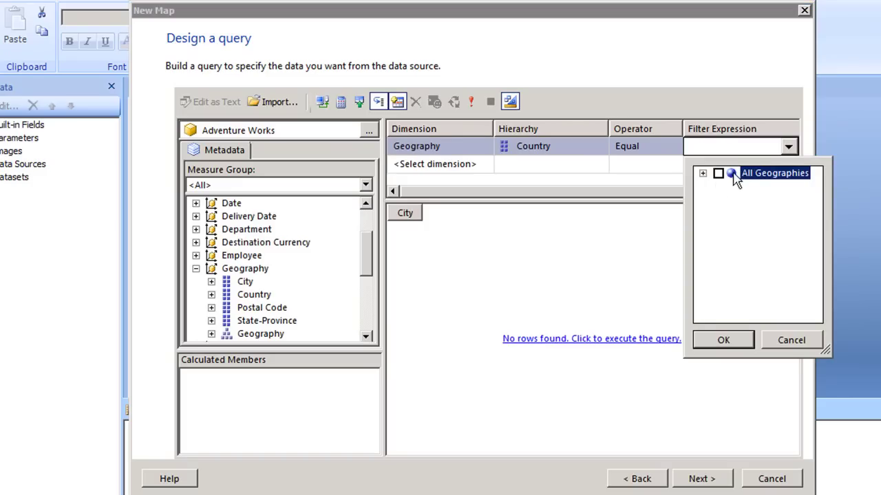
pyautogui.click(703, 173)
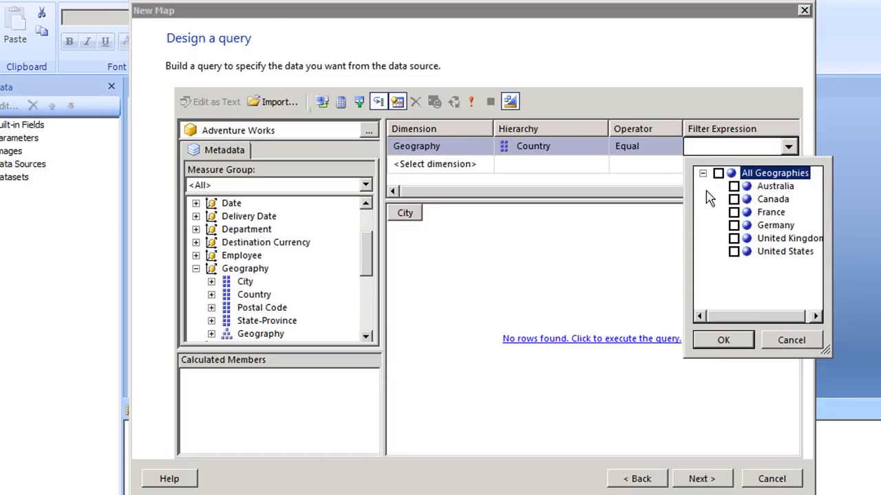
pyautogui.click(733, 251)
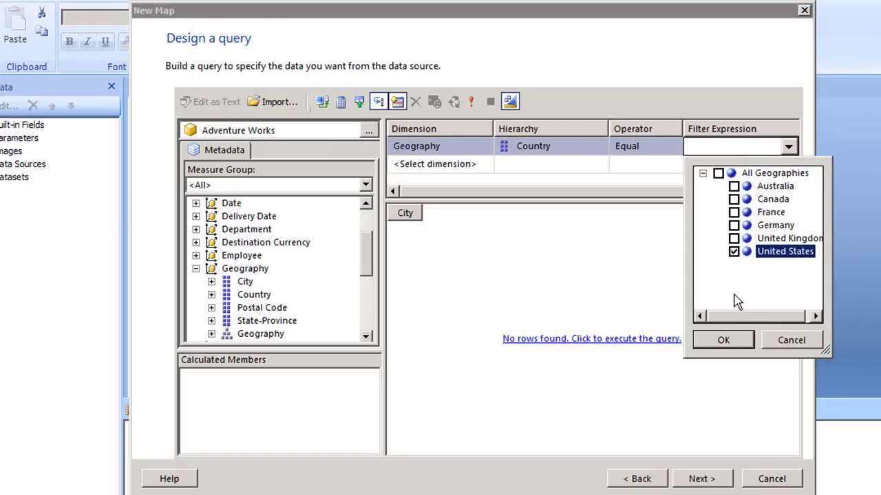
pyautogui.click(723, 340)
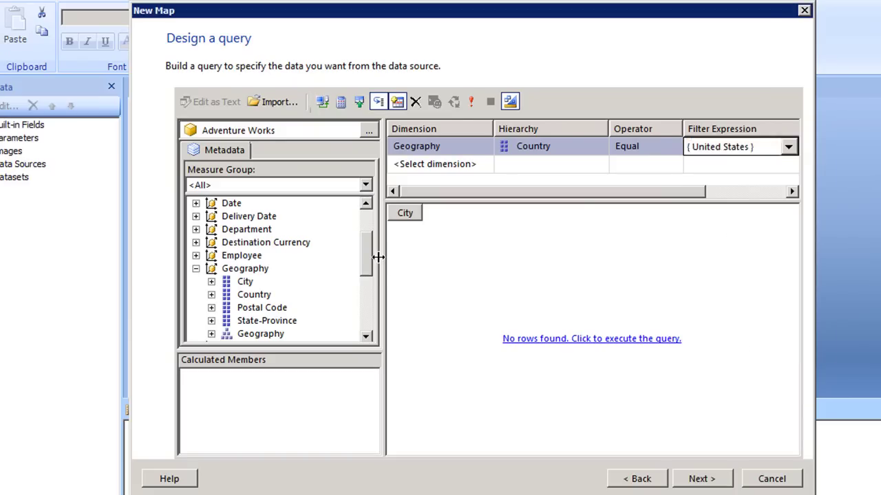
# Add the Reseller Sales Amount measure beside City and continue
pyautogui.moveTo(371, 267); pyautogui.dragTo(373, 227)
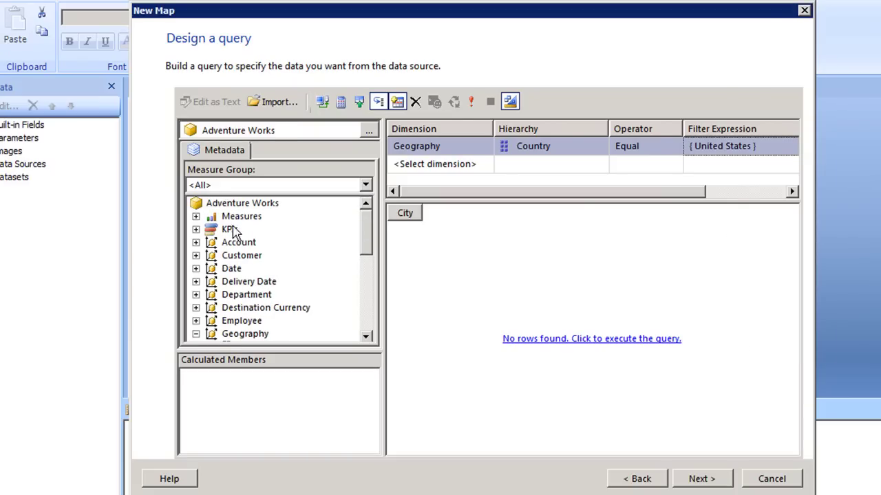
pyautogui.click(196, 217)
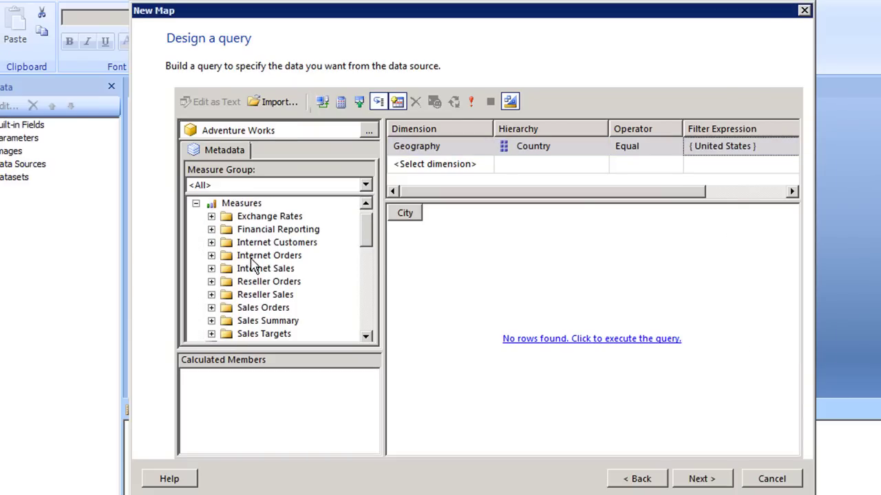
pyautogui.click(211, 295)
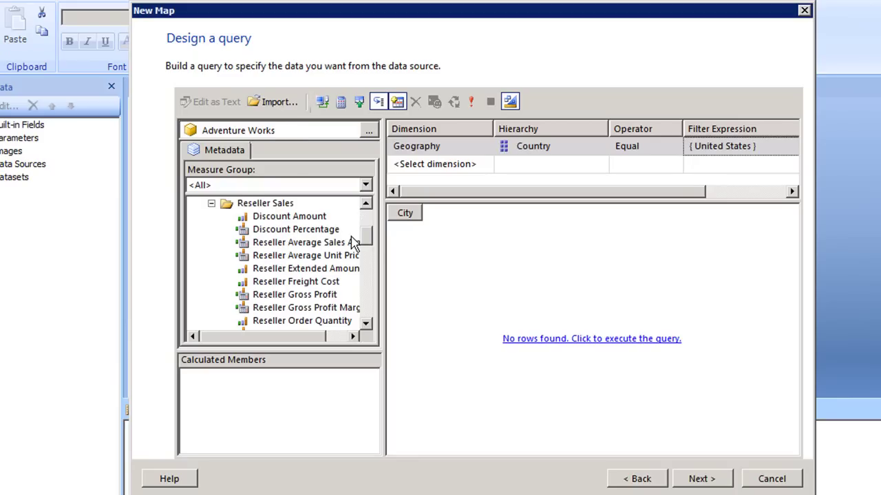
pyautogui.moveTo(367, 234); pyautogui.dragTo(371, 261)
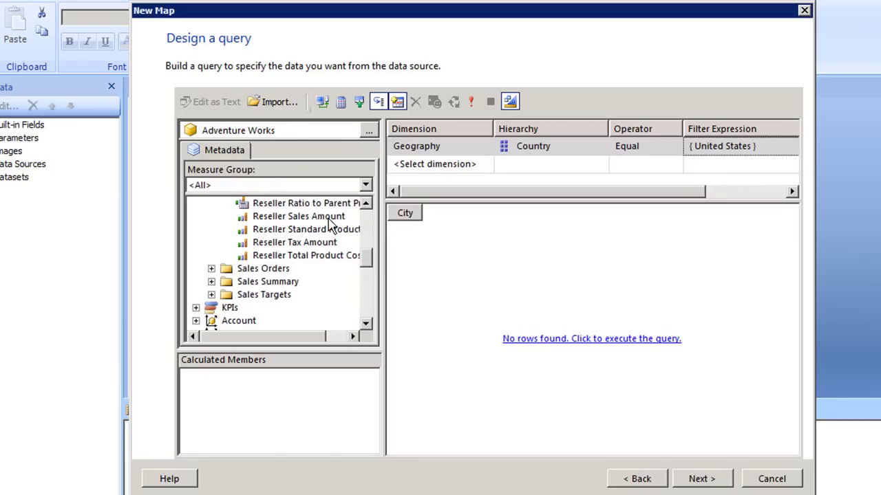
pyautogui.moveTo(331, 217); pyautogui.dragTo(420, 220)
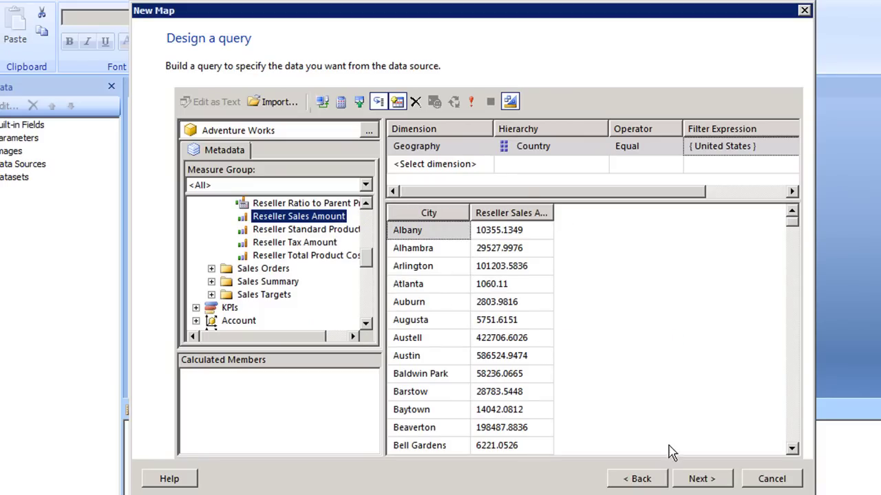
pyautogui.click(696, 481)
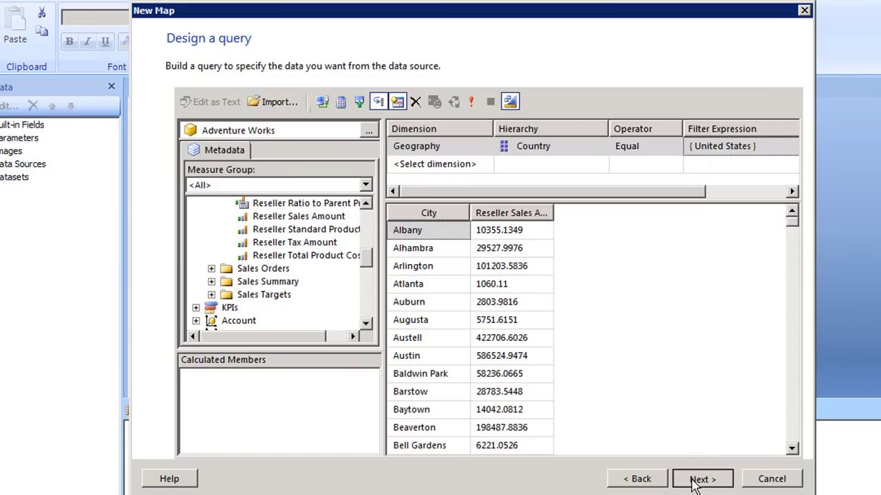
# Match the spatial Name field to the analytical City field, then continue
pyautogui.click(693, 479)
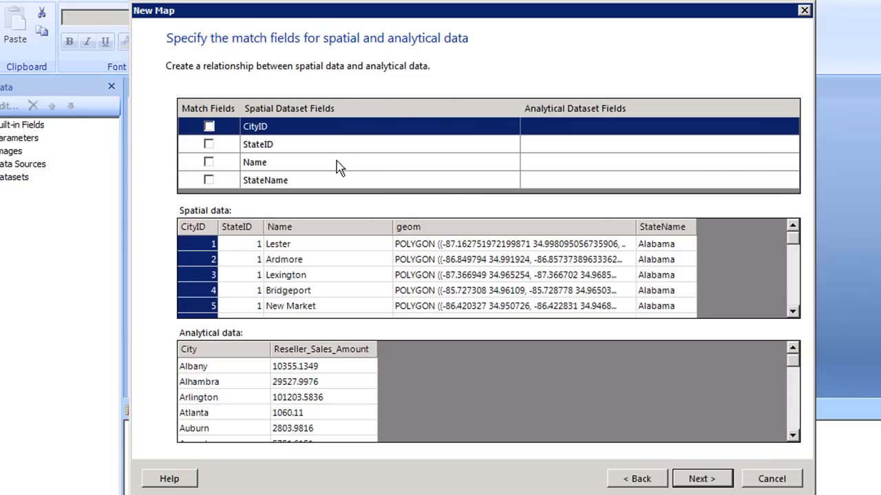
pyautogui.click(337, 167)
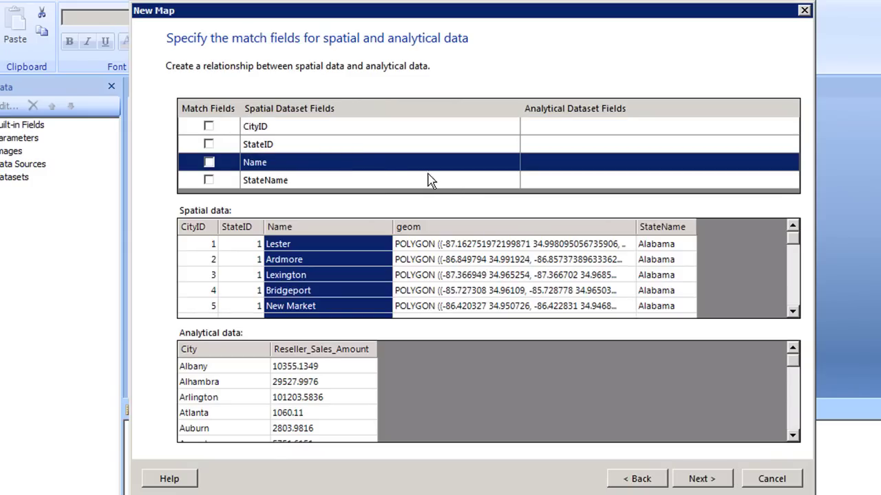
pyautogui.press('space')
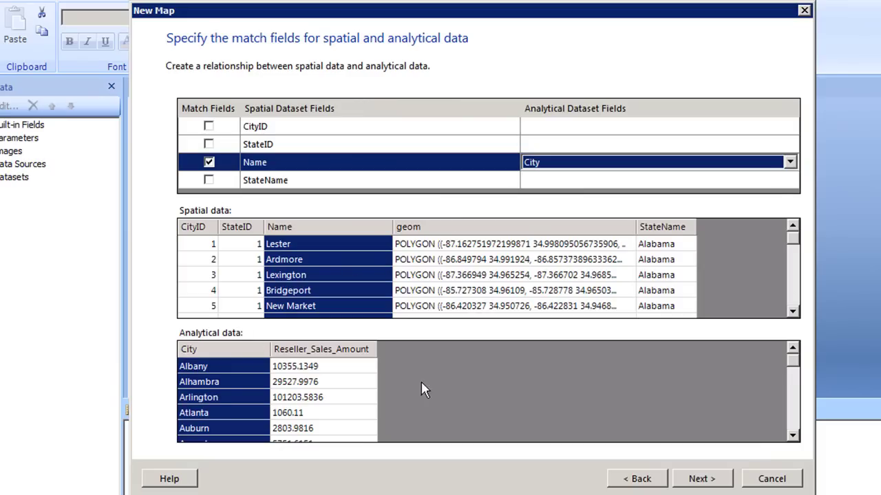
pyautogui.click(692, 479)
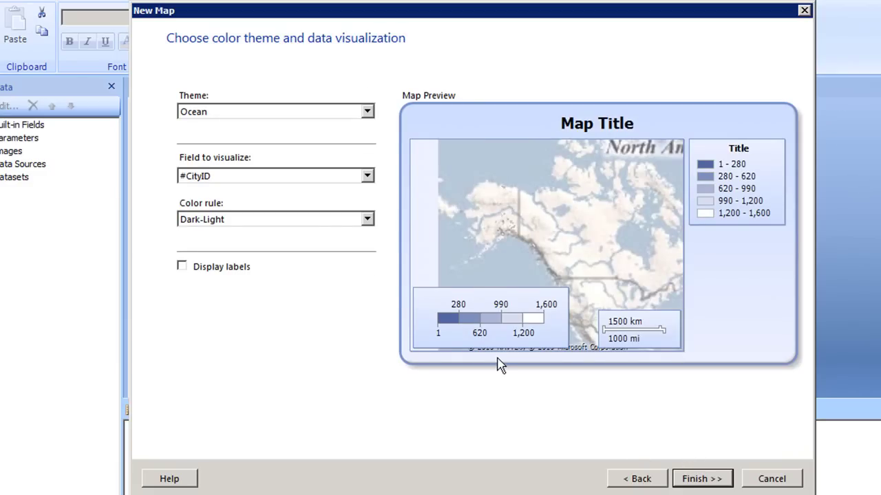
# Visualize [Sum(Reseller_Sales_Amount)] with the Red-Yellow-Green color rule and finish the wizard
pyautogui.click(365, 176)
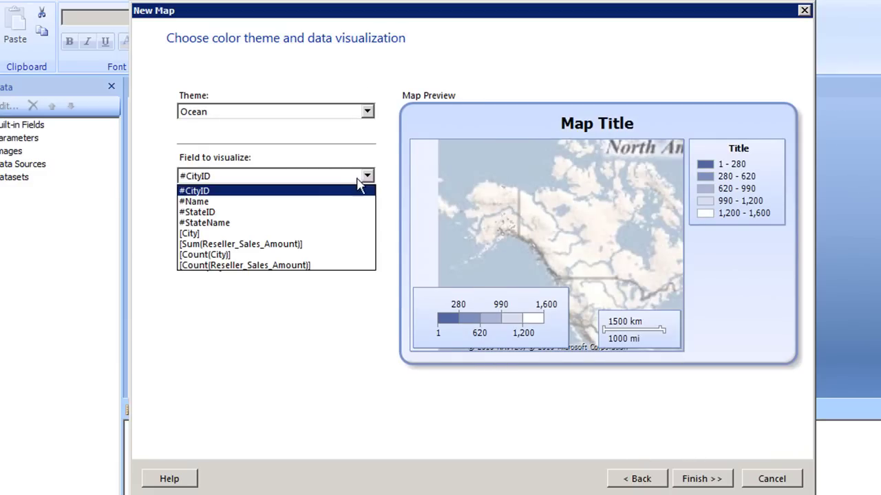
pyautogui.click(301, 245)
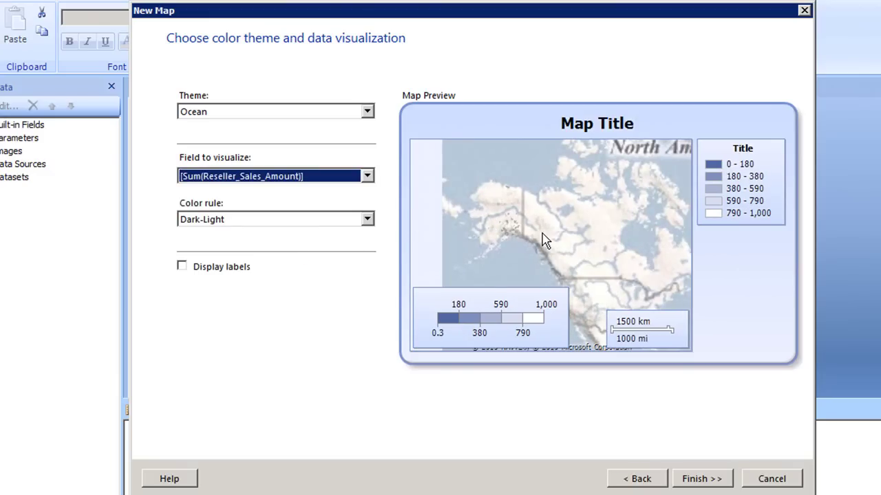
pyautogui.click(366, 219)
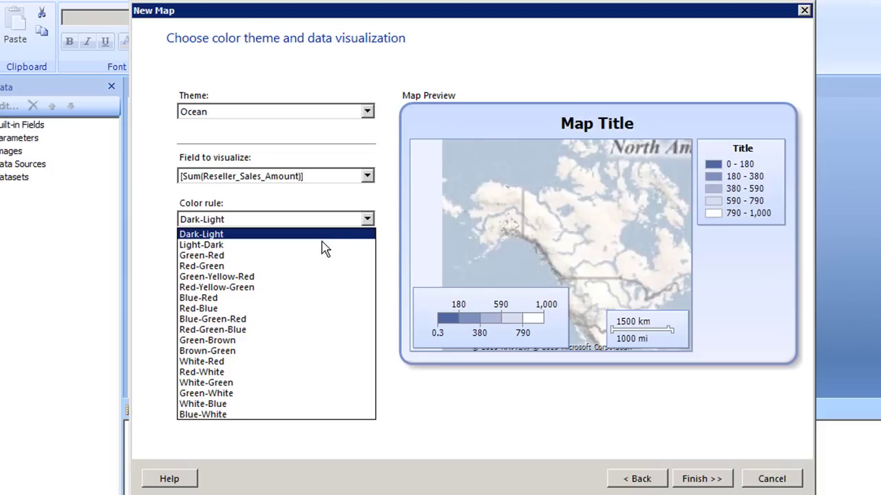
pyautogui.click(259, 287)
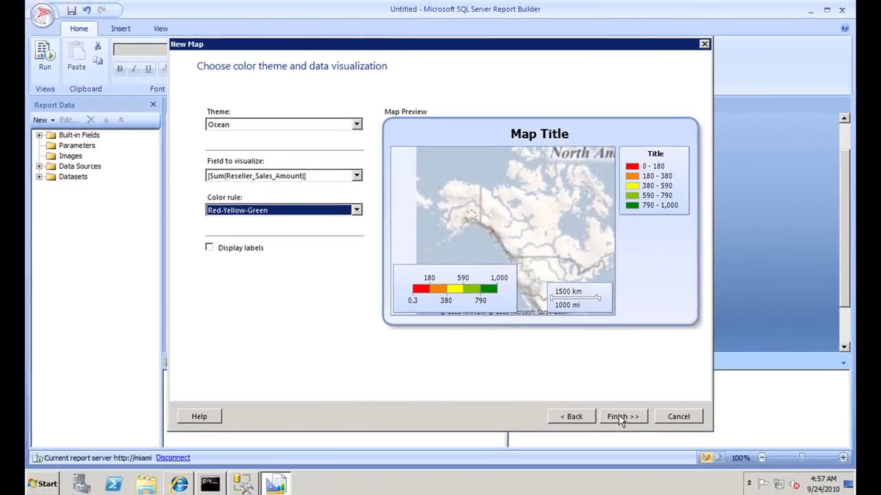
pyautogui.click(695, 479)
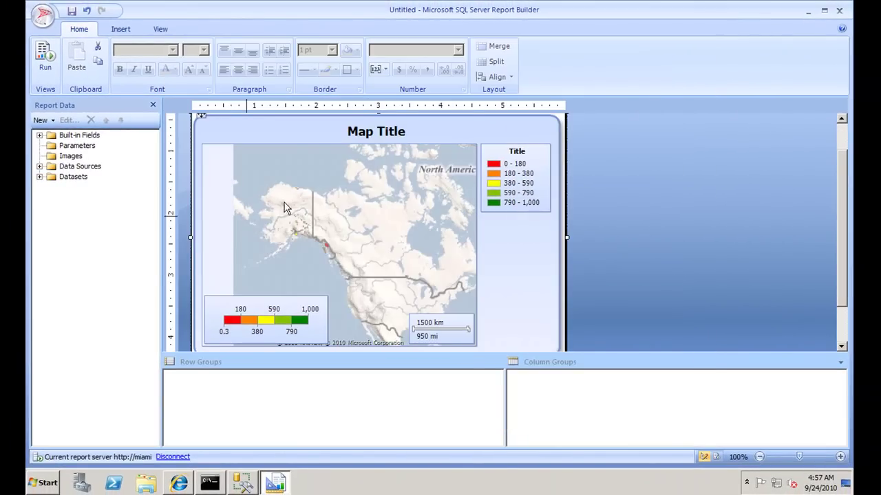
# Widen the map toward the right and select its legend
pyautogui.click(560, 244)
pyautogui.moveTo(566, 236); pyautogui.dragTo(720, 242)
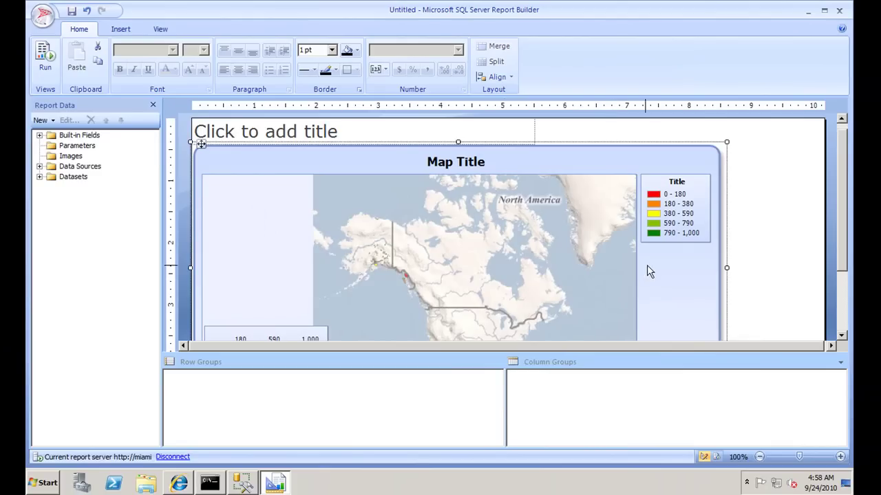
pyautogui.click(649, 218)
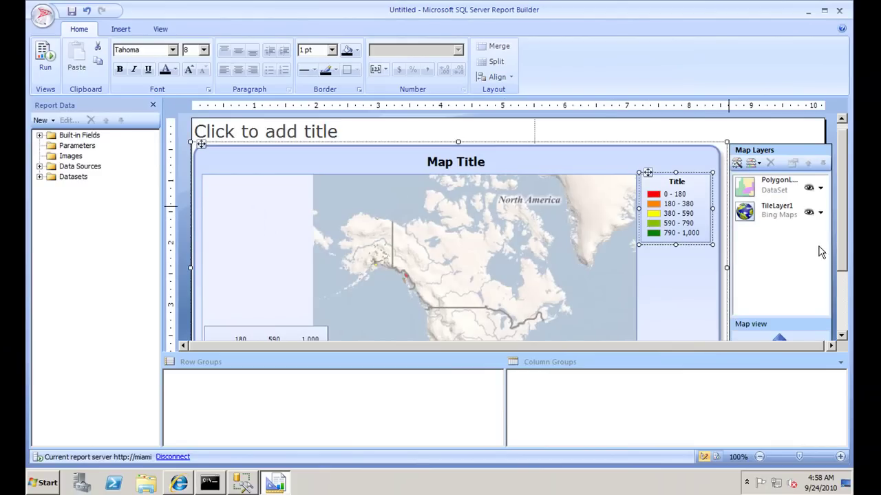
# Zoom the map in on Alaska to a 250 km scale and scroll to the report top
pyautogui.scroll(-3, 848, 289)
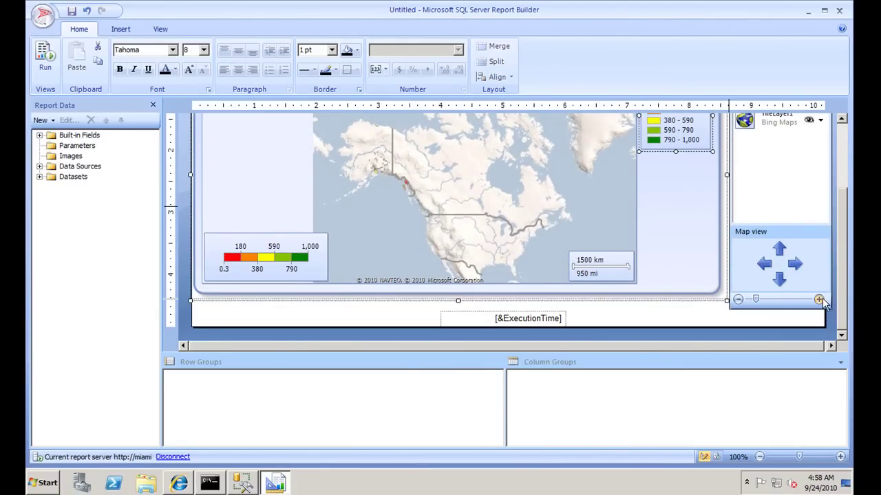
pyautogui.click(820, 299)
pyautogui.click(820, 309)
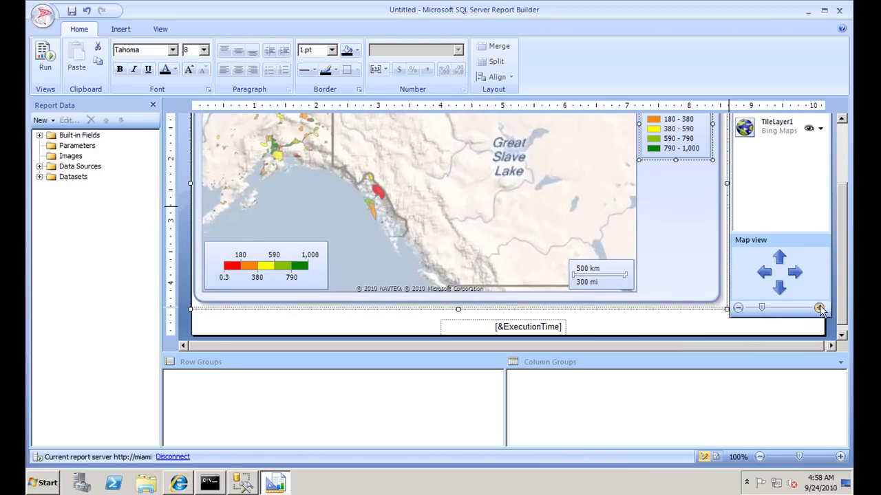
pyautogui.click(820, 309)
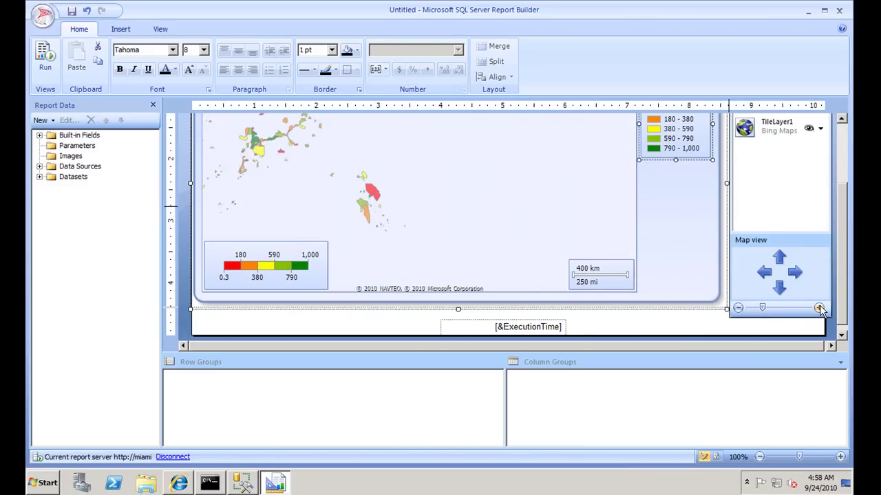
pyautogui.click(820, 309)
pyautogui.click(820, 309)
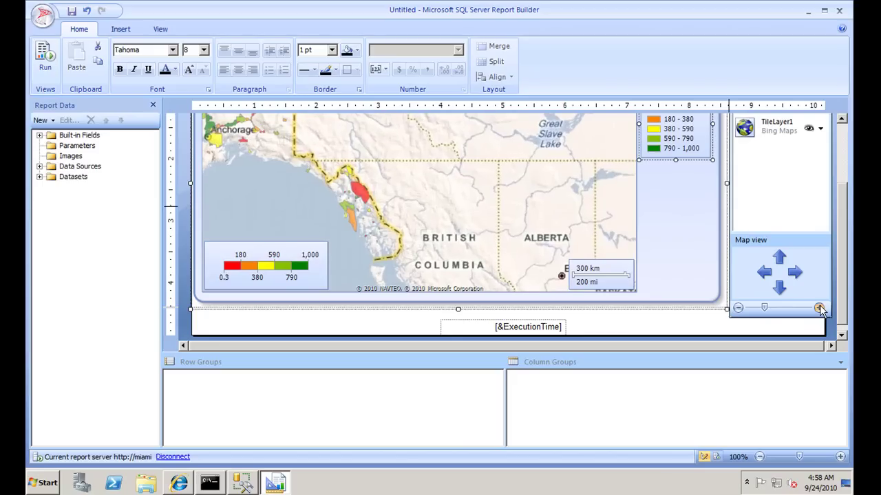
pyautogui.click(820, 309)
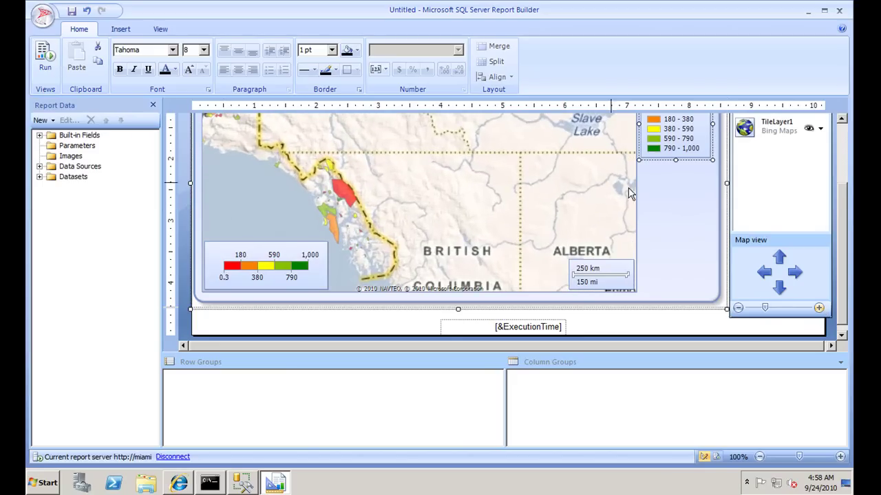
pyautogui.click(841, 134)
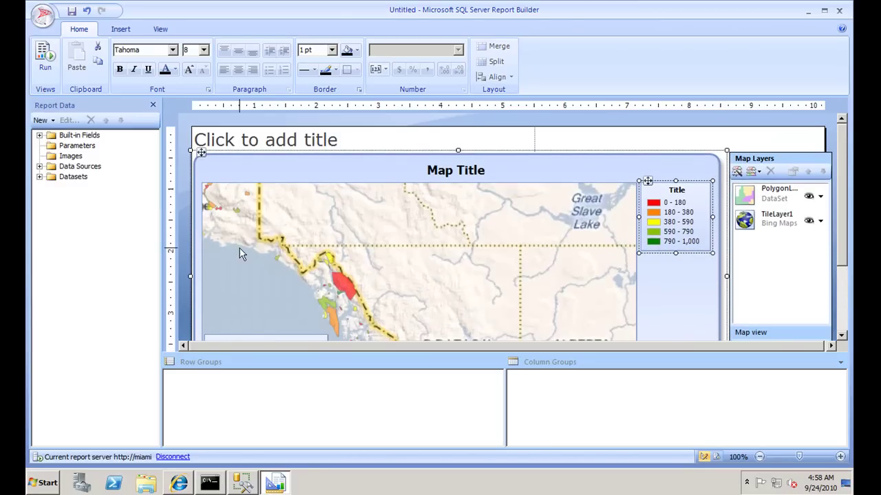
# Open DataSet1's query properties in the visual query designer
pyautogui.click(39, 166)
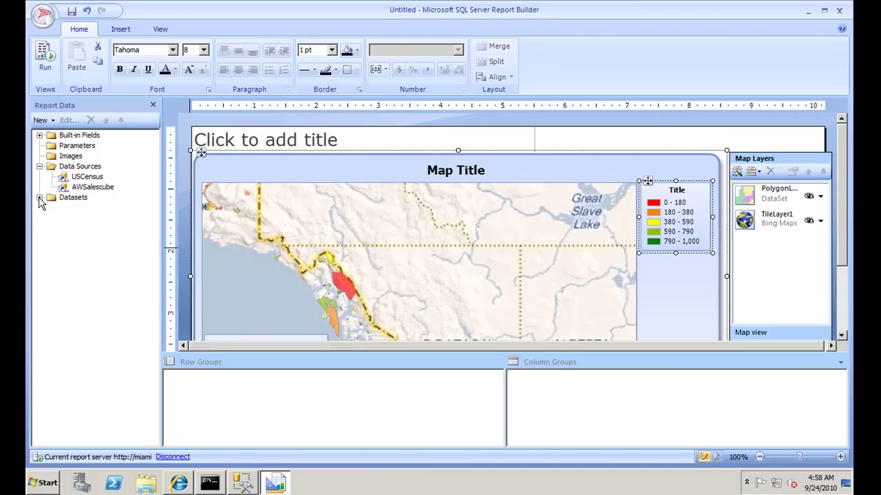
pyautogui.click(39, 197)
pyautogui.click(78, 208)
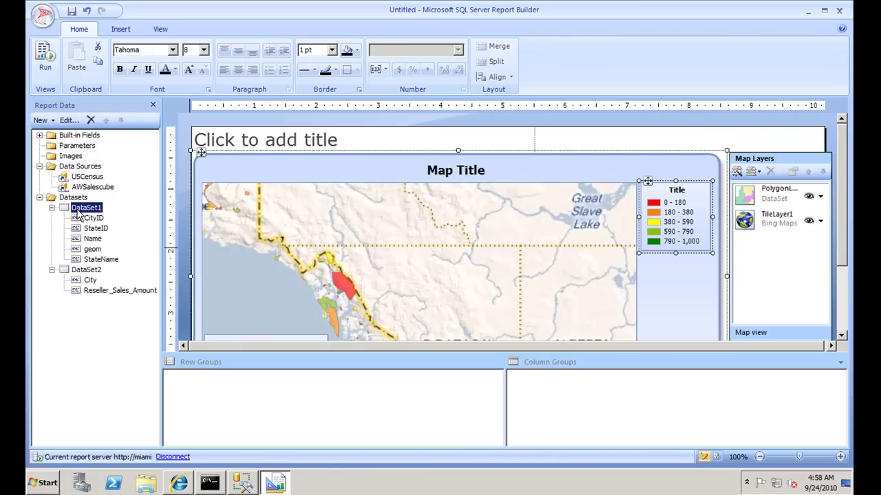
pyautogui.rightClick(78, 212)
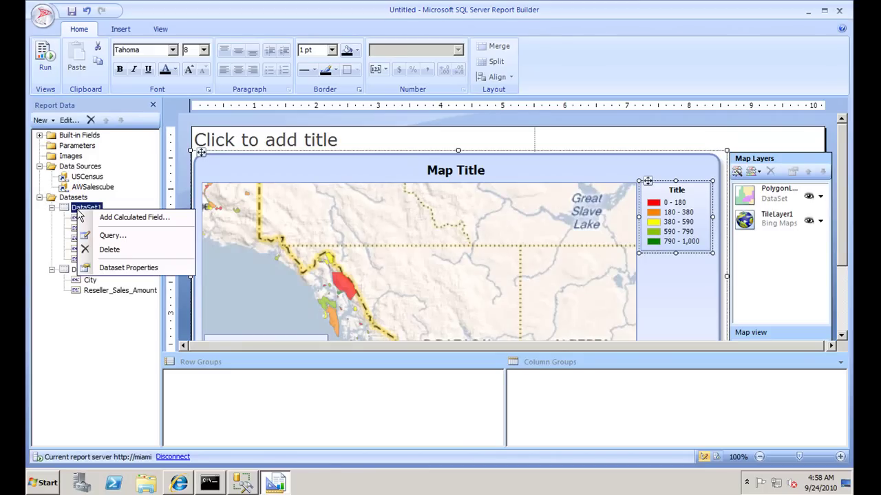
pyautogui.click(108, 268)
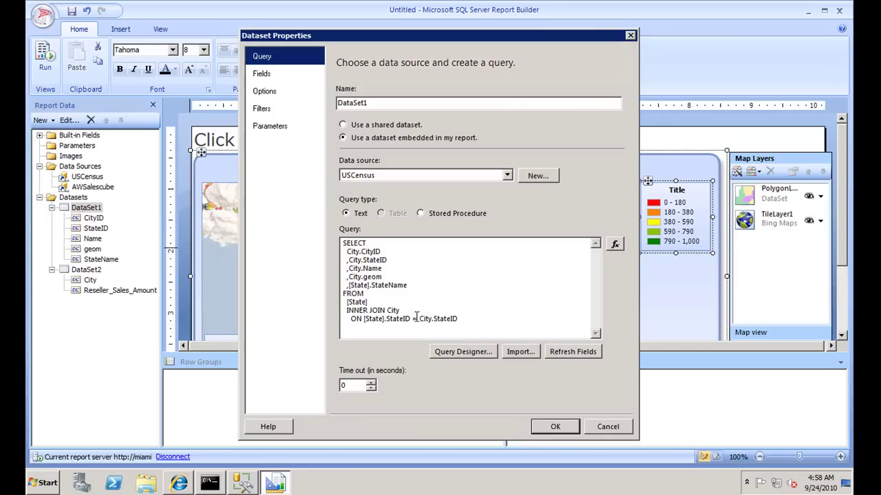
pyautogui.click(442, 352)
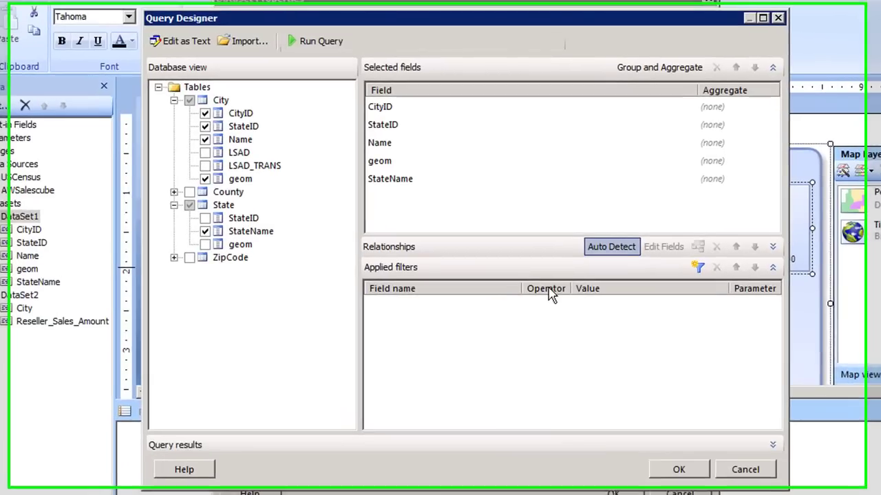
# Add a State.StateName filter marked as a parameter and confirm both dialogs
pyautogui.click(710, 272)
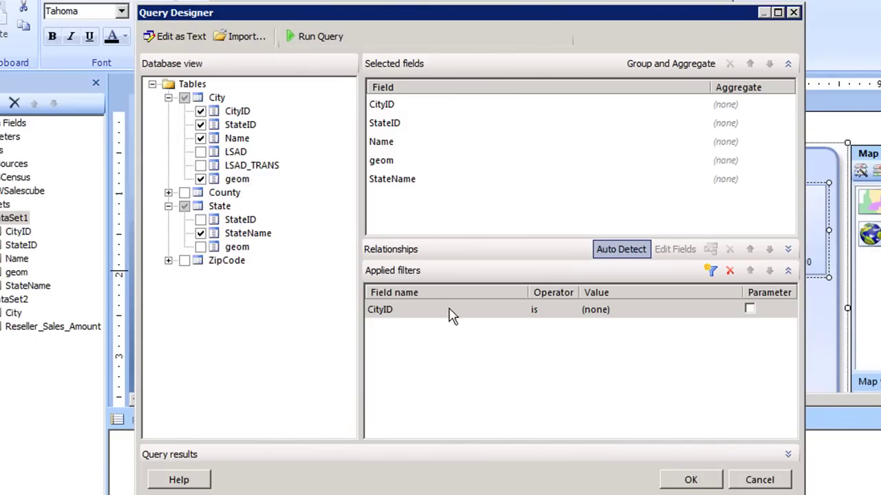
pyautogui.click(480, 310)
pyautogui.doubleClick(472, 324)
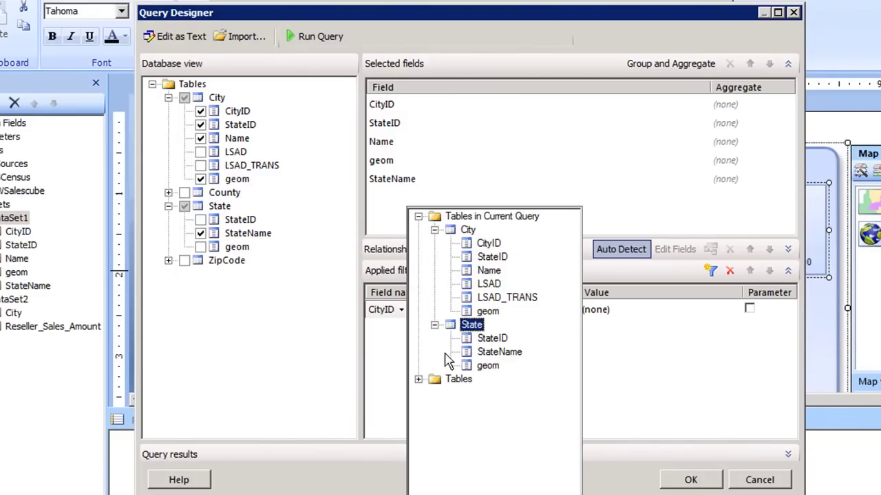
pyautogui.click(499, 352)
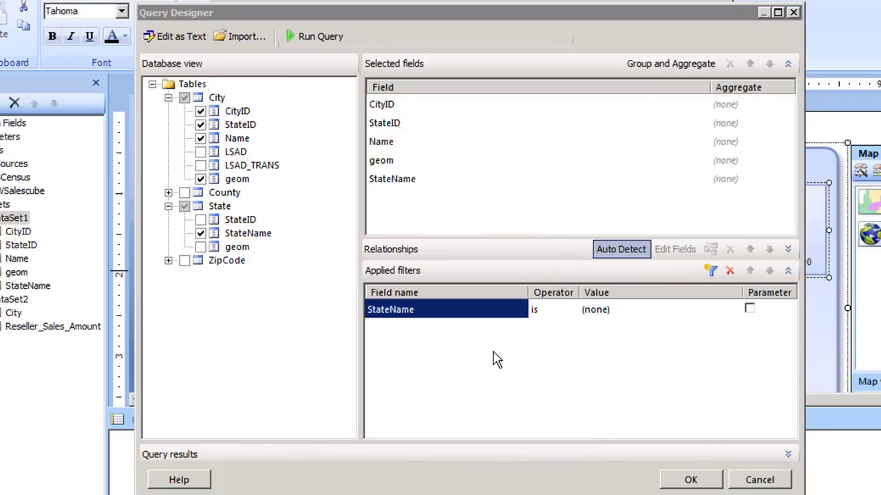
pyautogui.click(749, 309)
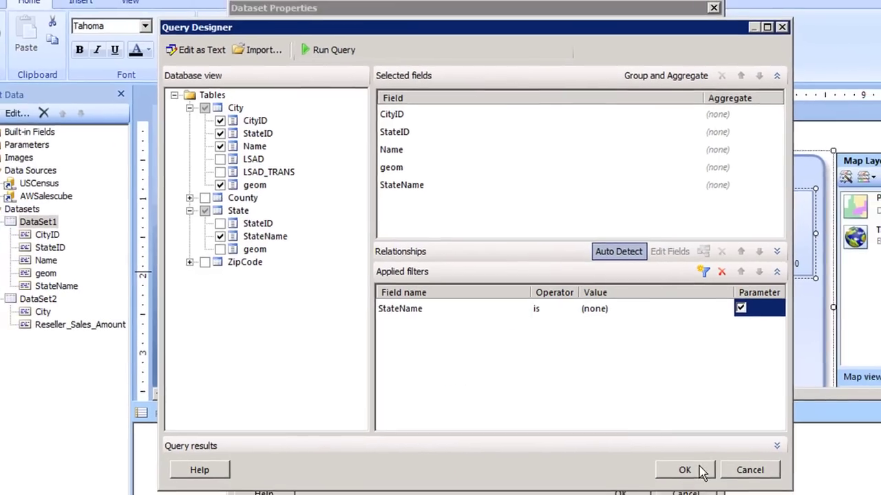
pyautogui.click(690, 479)
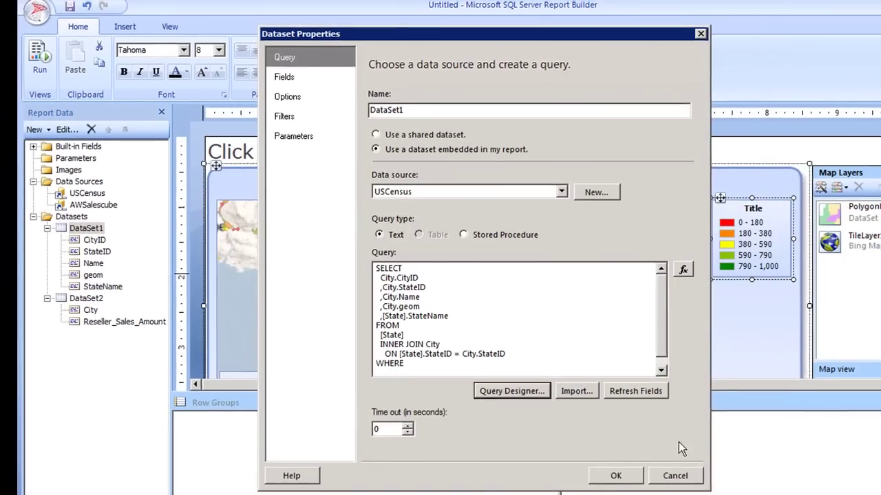
pyautogui.click(616, 475)
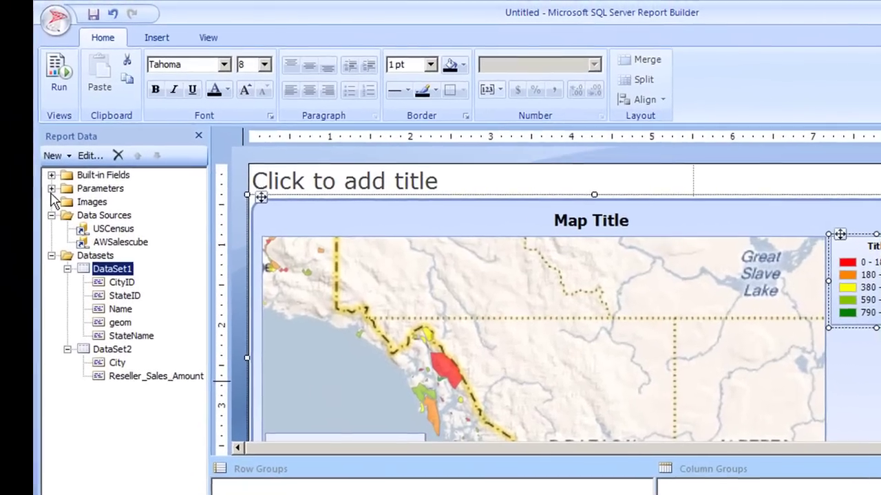
# Make the StateName parameter hidden and stop it allowing blank values
pyautogui.click(47, 180)
pyautogui.click(112, 203)
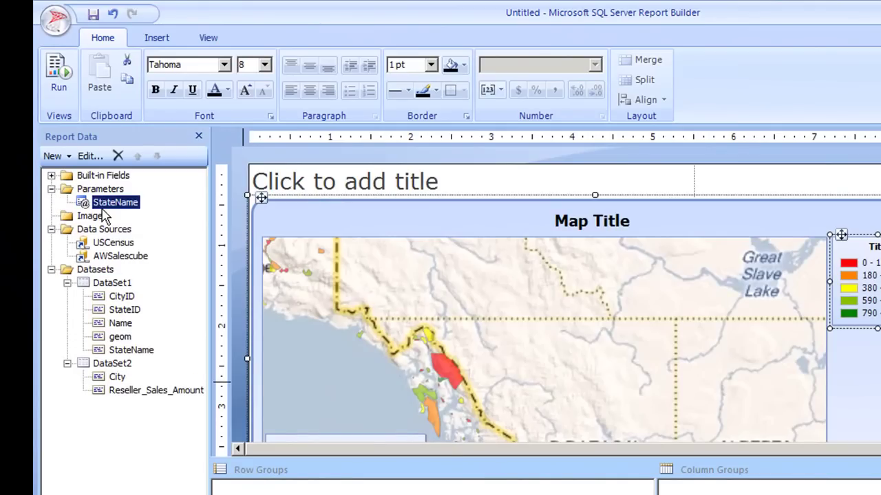
pyautogui.rightClick(115, 205)
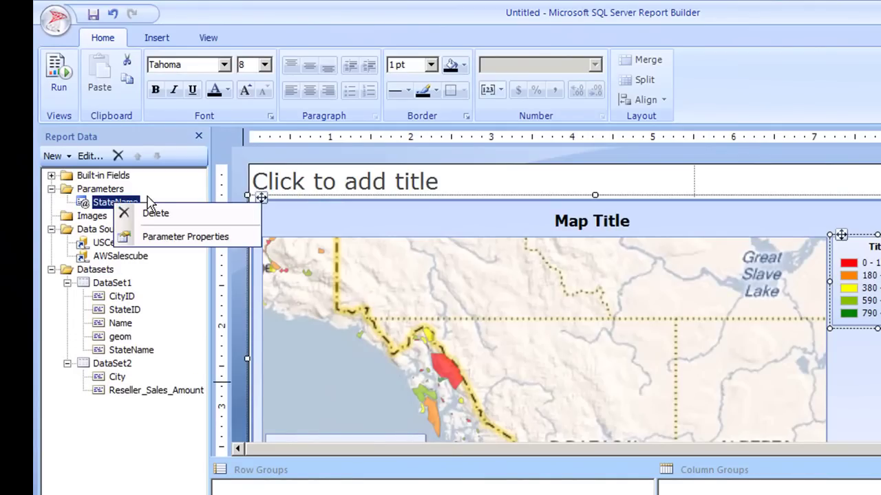
pyautogui.click(172, 236)
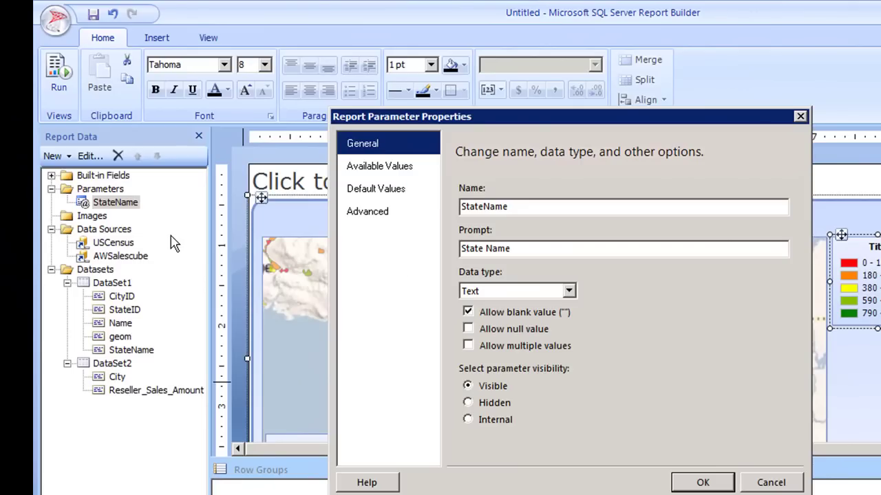
pyautogui.click(468, 312)
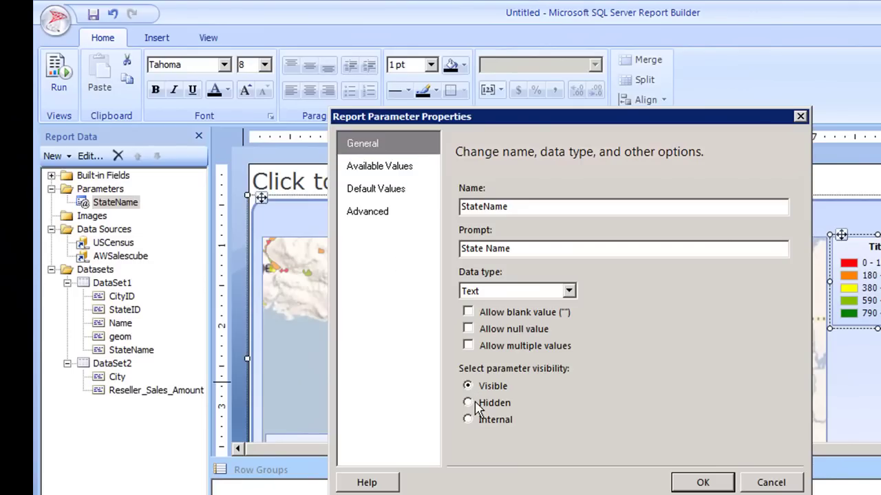
pyautogui.click(468, 402)
# Give the StateName parameter a specified default value of fl
pyautogui.click(398, 190)
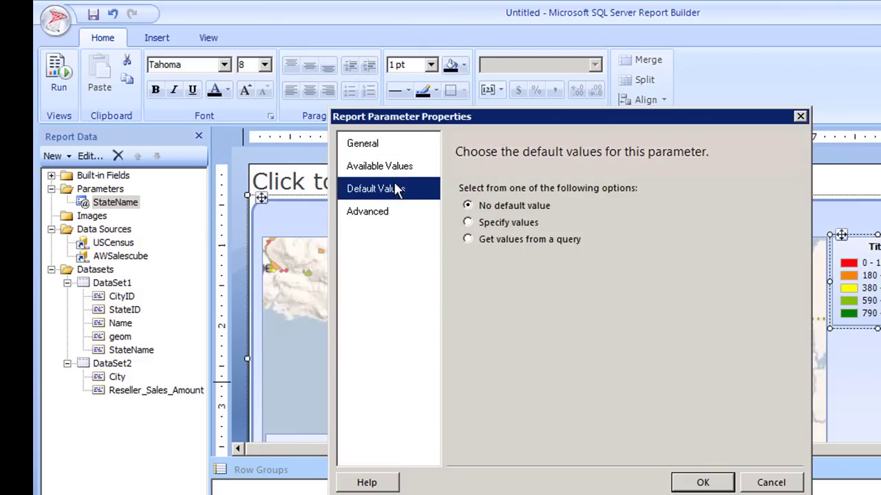
pyautogui.click(479, 223)
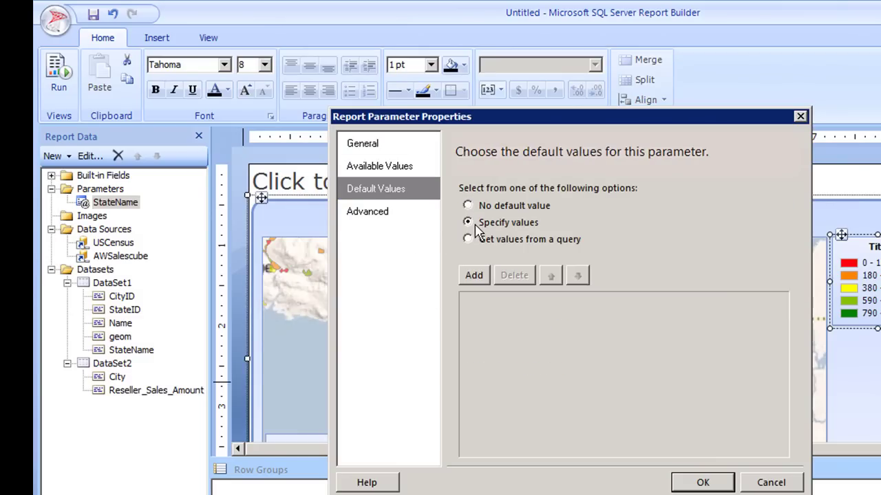
pyautogui.click(478, 276)
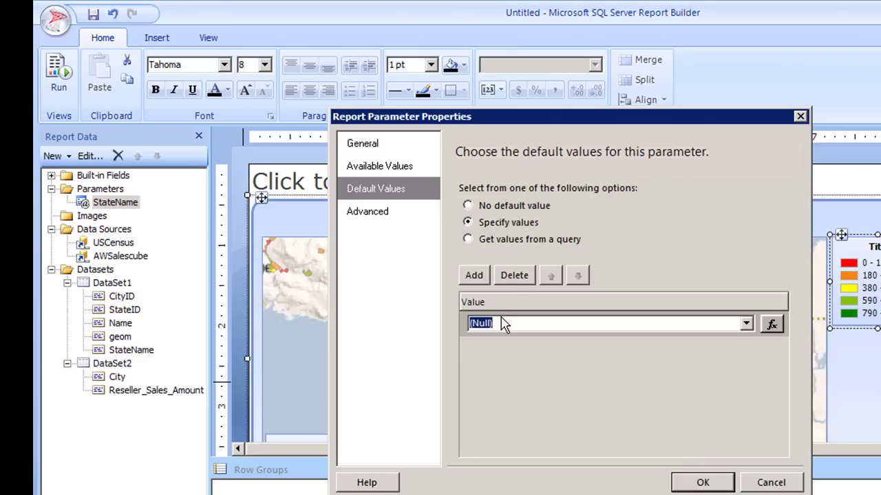
pyautogui.write('florida')
pyautogui.click(681, 485)
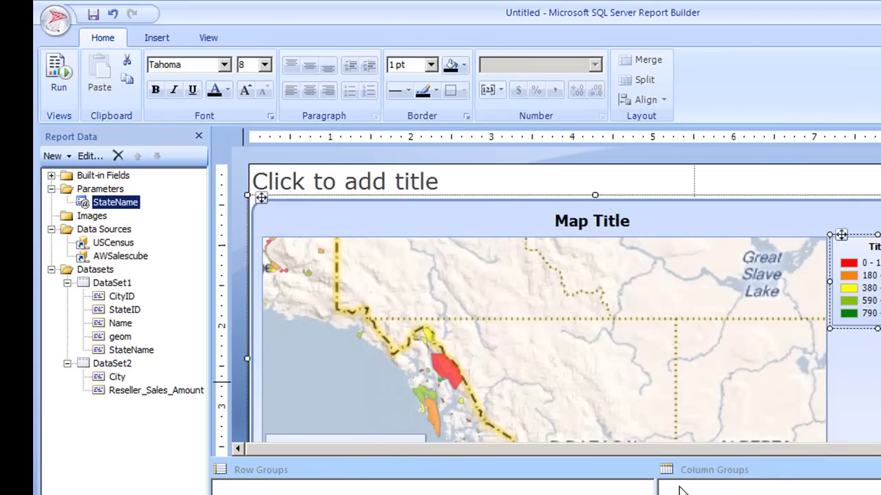
# Preview the report, then zoom the map out to show North America and preview again
pyautogui.click(55, 77)
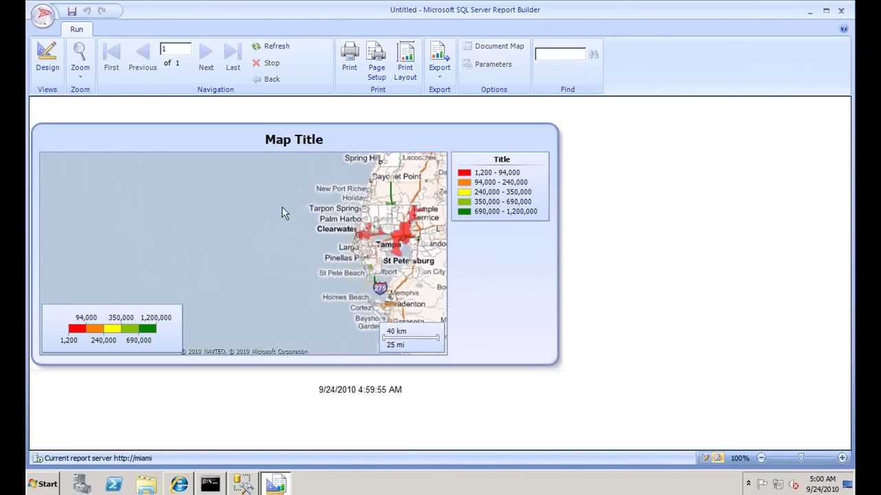
pyautogui.click(47, 67)
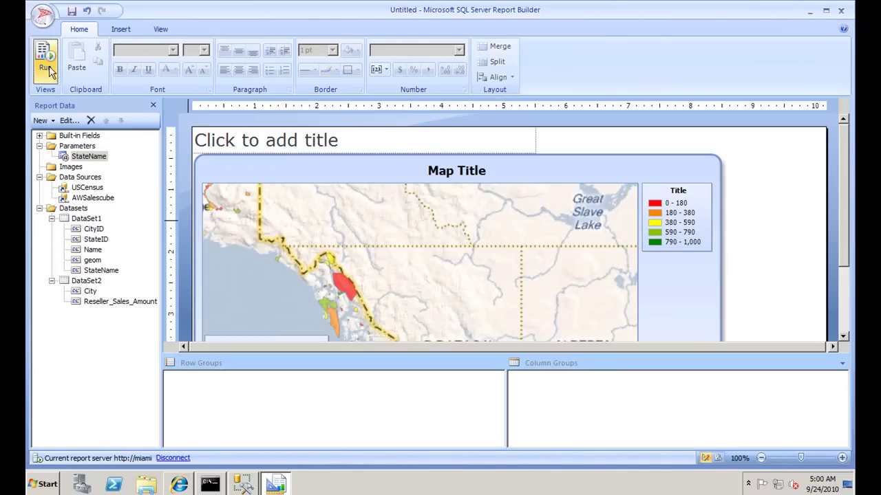
pyautogui.moveTo(842, 215); pyautogui.dragTo(836, 296)
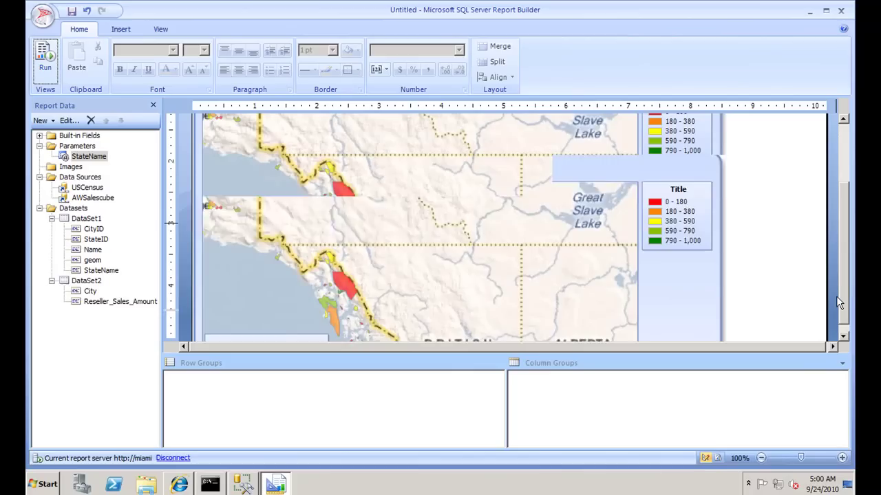
pyautogui.click(623, 210)
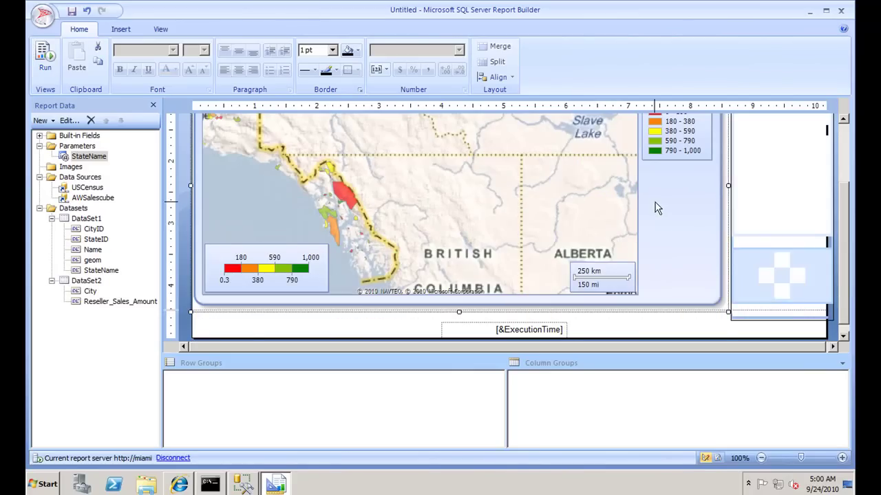
pyautogui.moveTo(769, 315); pyautogui.dragTo(757, 318)
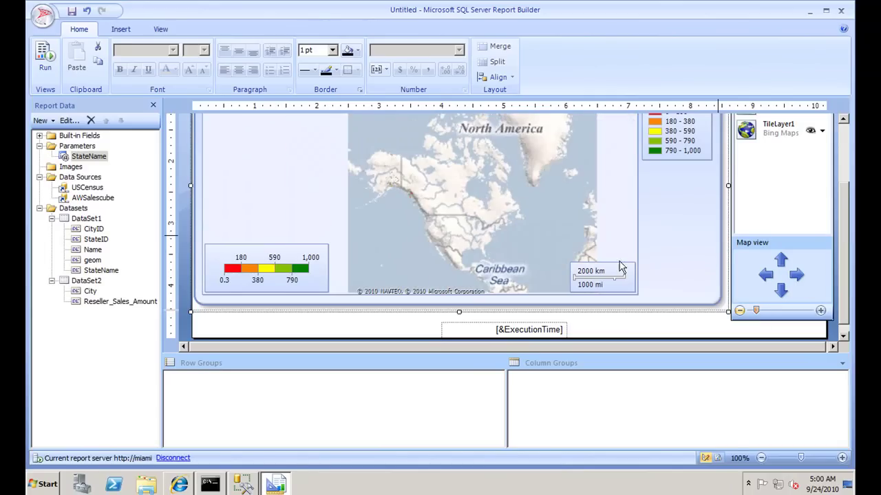
pyautogui.click(44, 59)
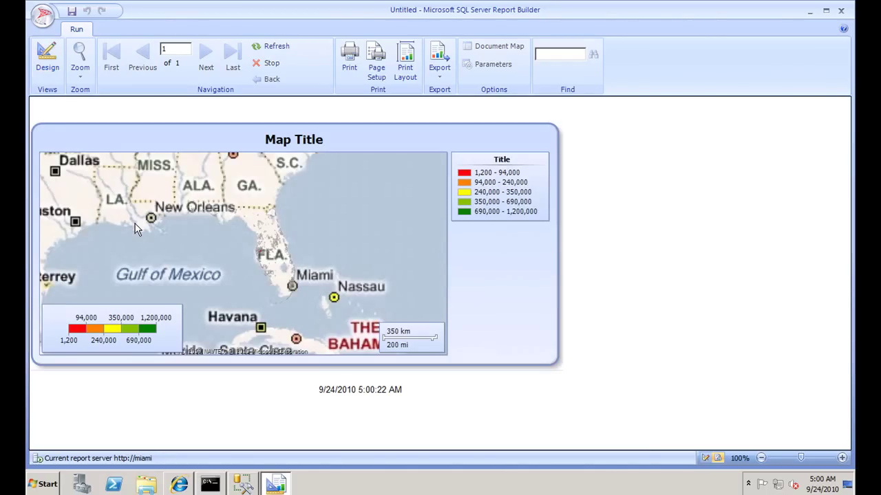
pyautogui.click(47, 60)
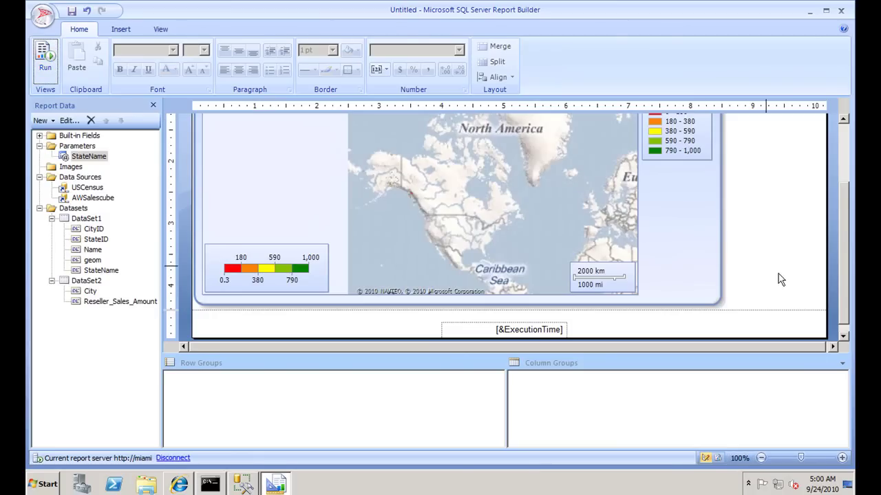
# Zoom the Bing map in over North America and run the Florida city sales preview
pyautogui.click(627, 223)
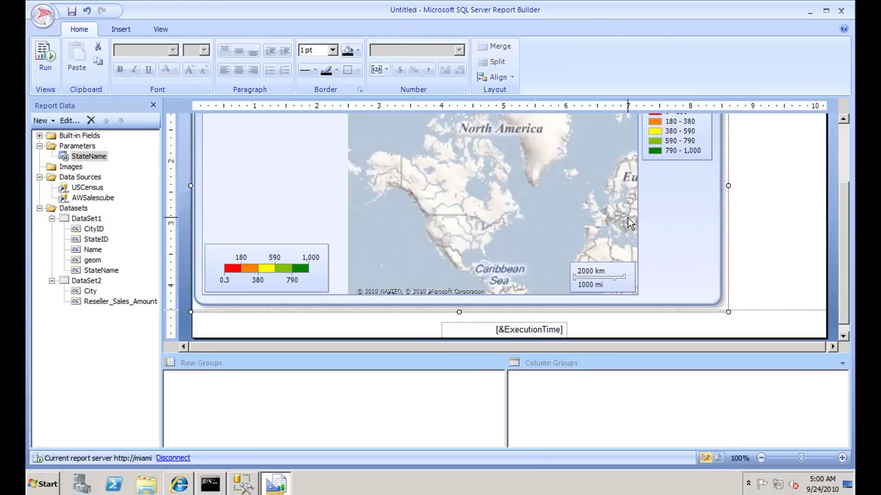
pyautogui.click(627, 223)
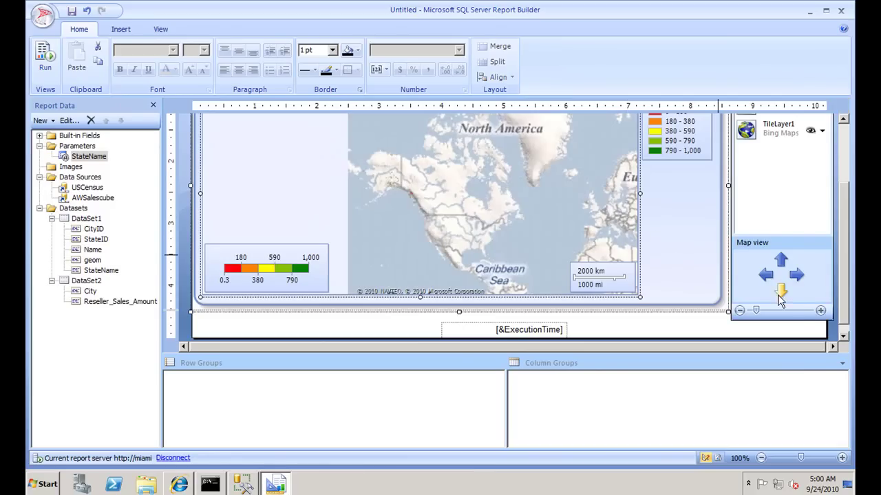
pyautogui.click(821, 311)
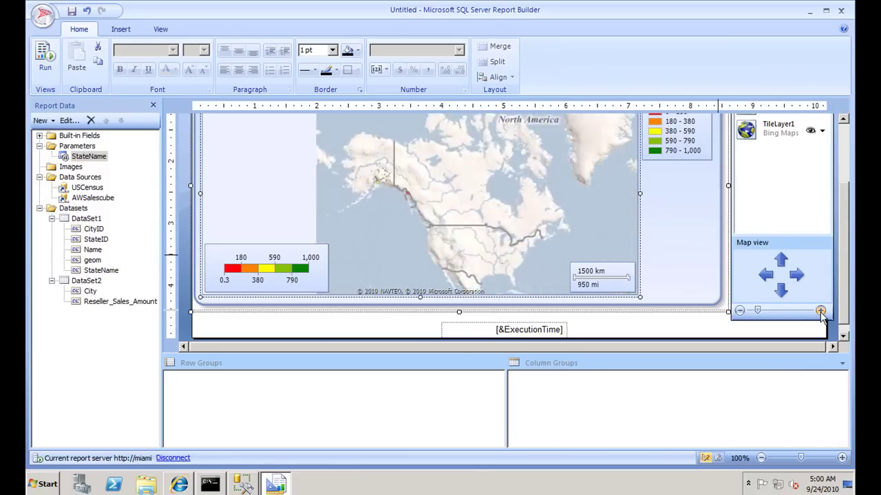
pyautogui.click(45, 58)
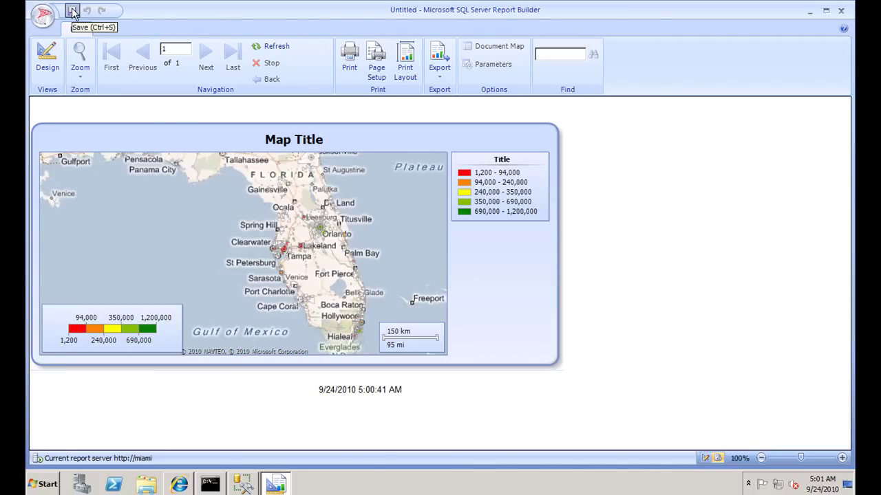
# Save the report as AW State Sales.rdl in the server's Reporting library
pyautogui.click(43, 16)
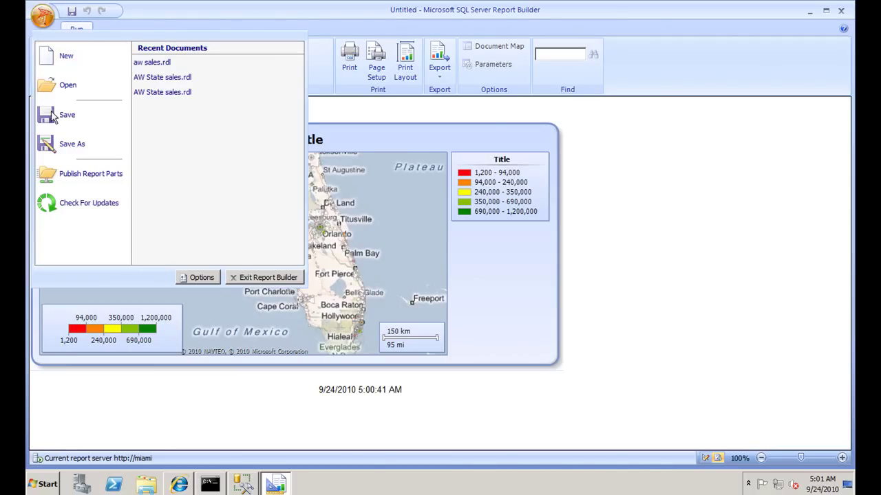
pyautogui.click(55, 145)
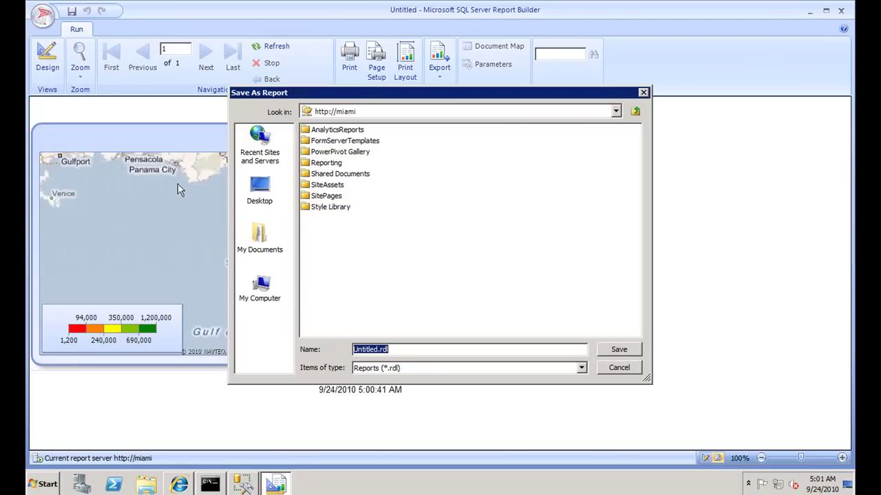
pyautogui.doubleClick(324, 163)
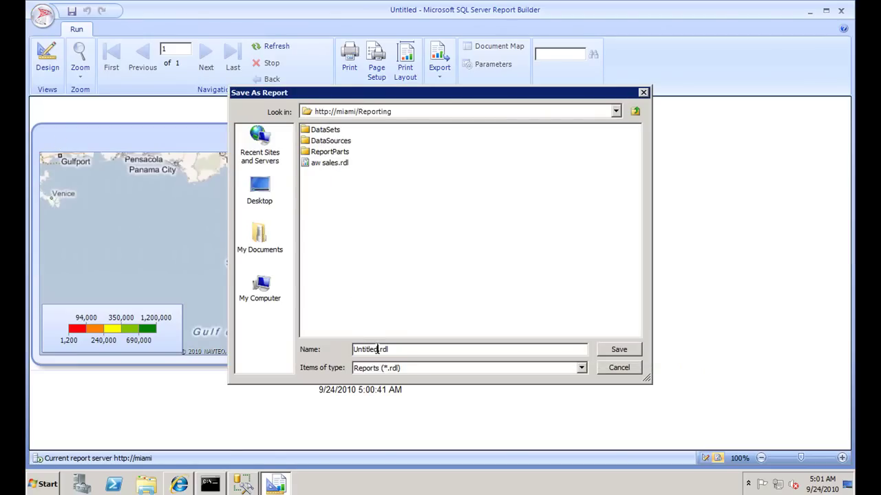
pyautogui.moveTo(378, 350); pyautogui.dragTo(360, 351)
pyautogui.write('AW State Sales')
pyautogui.click(618, 350)
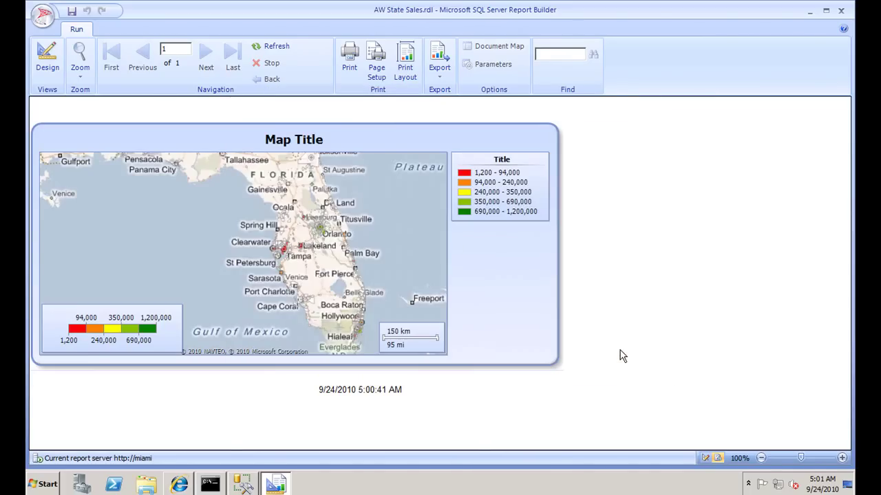
# Refresh the SharePoint Reporting library to list AW State Sales, then open aw sales' item menu
pyautogui.click(810, 10)
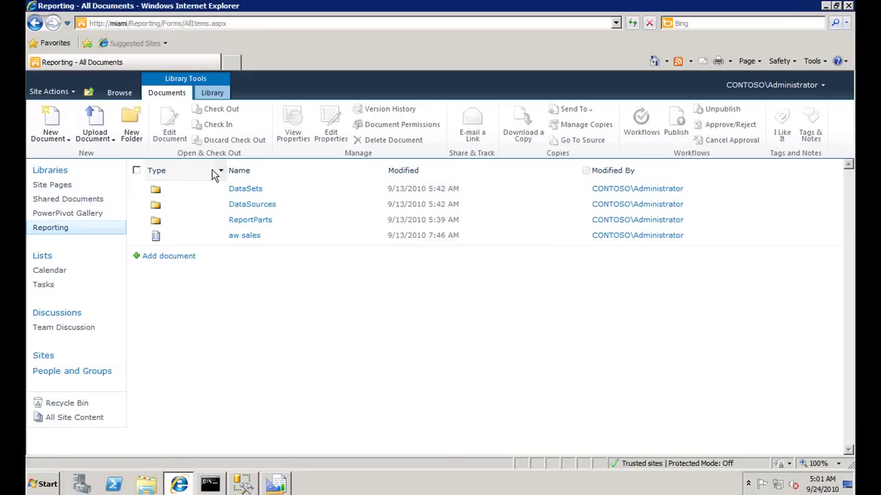
pyautogui.press('F5')
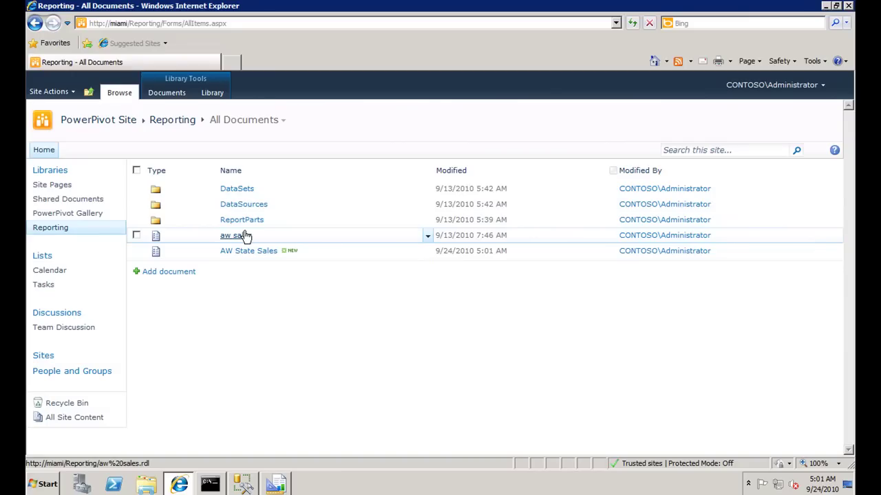
pyautogui.click(427, 236)
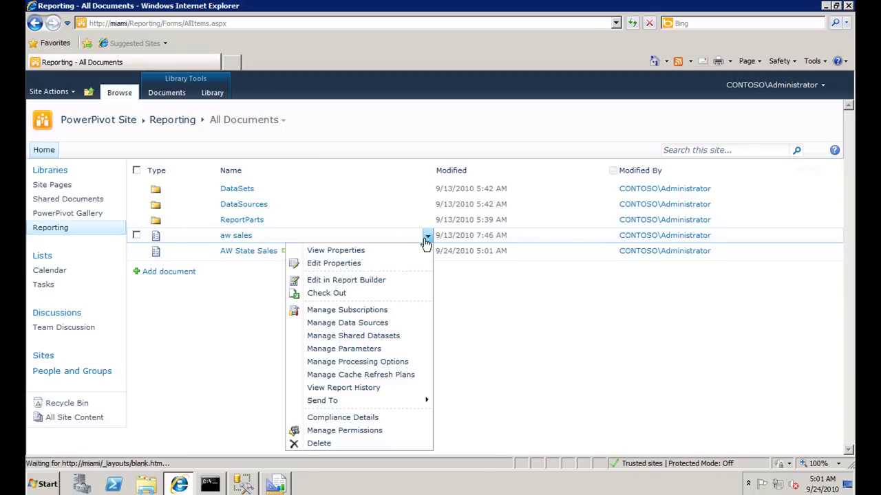
# Edit aw sales in Report Builder and bring up the state polygon layer's context menu
pyautogui.click(391, 283)
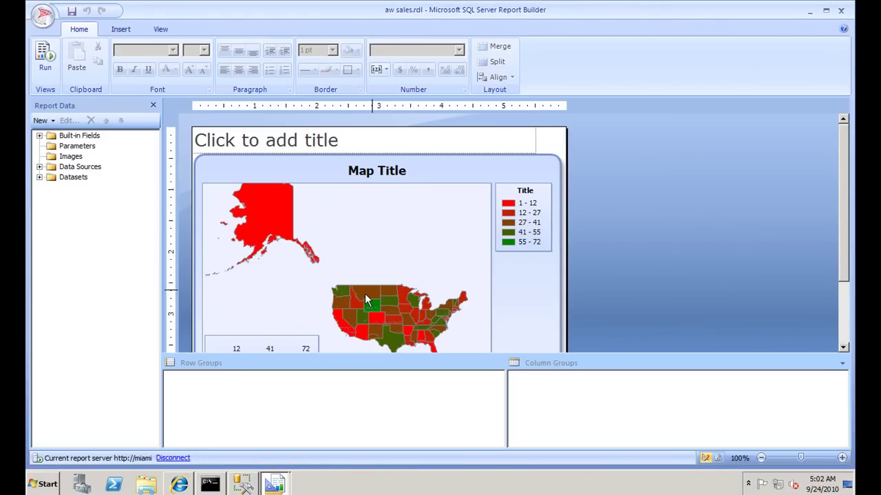
pyautogui.click(366, 300)
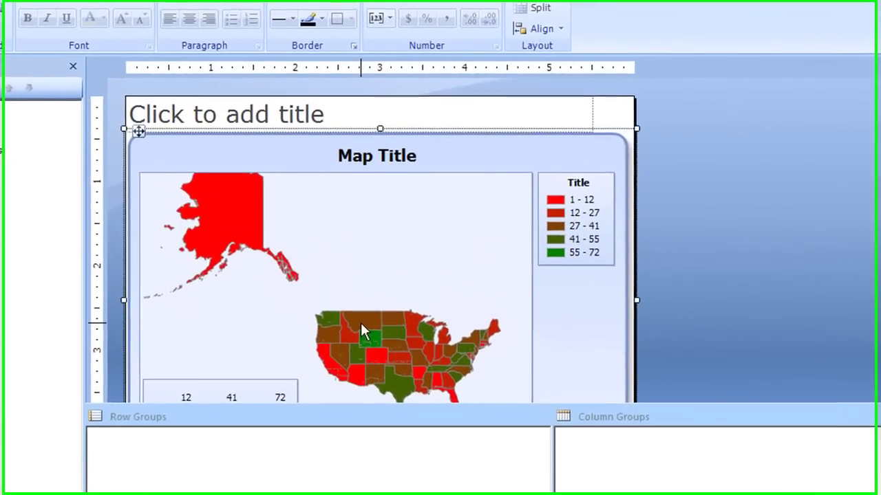
pyautogui.click(361, 321)
pyautogui.rightClick(361, 321)
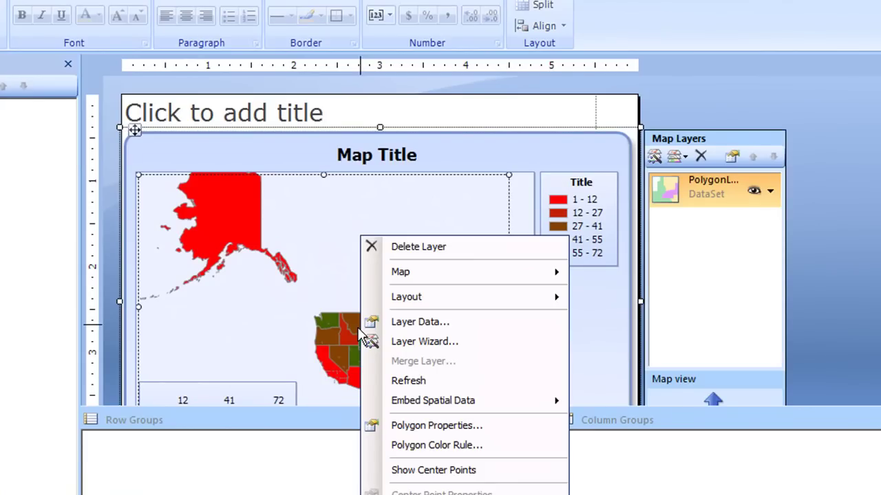
# Set the state polygons' click action to go to the AW State Sales.rdl report
pyautogui.click(428, 433)
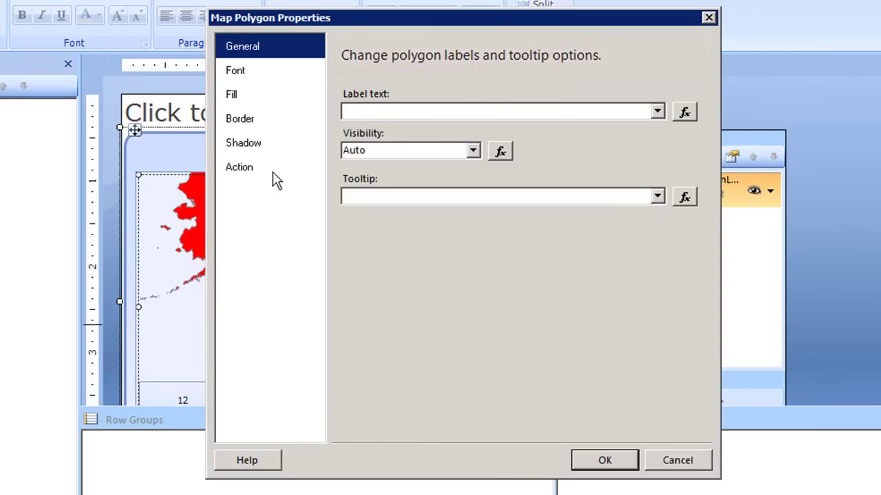
pyautogui.click(247, 174)
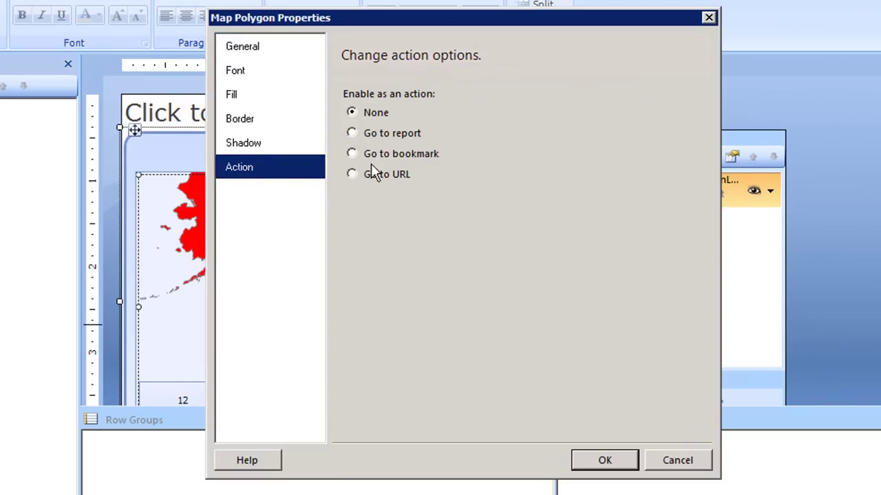
pyautogui.click(354, 133)
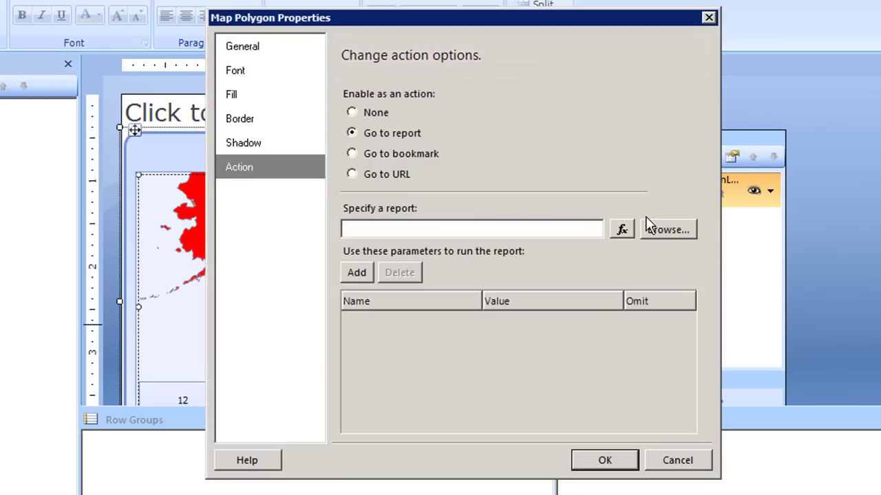
pyautogui.click(654, 231)
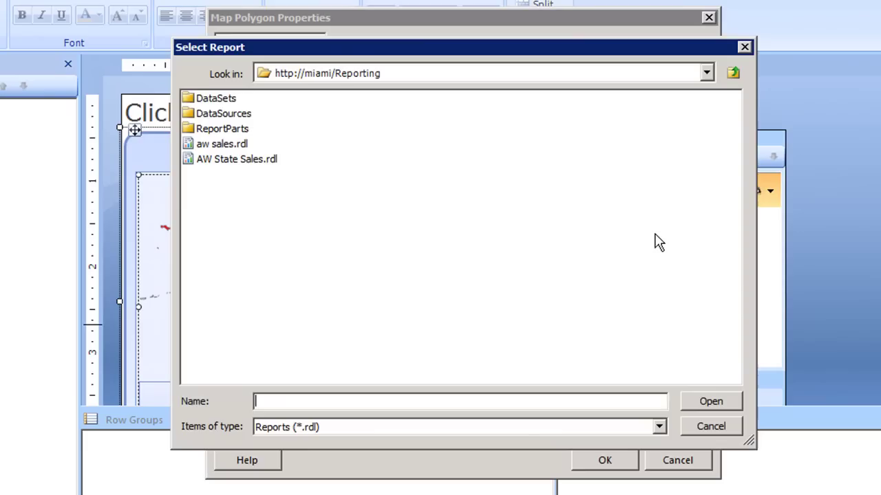
pyautogui.click(254, 161)
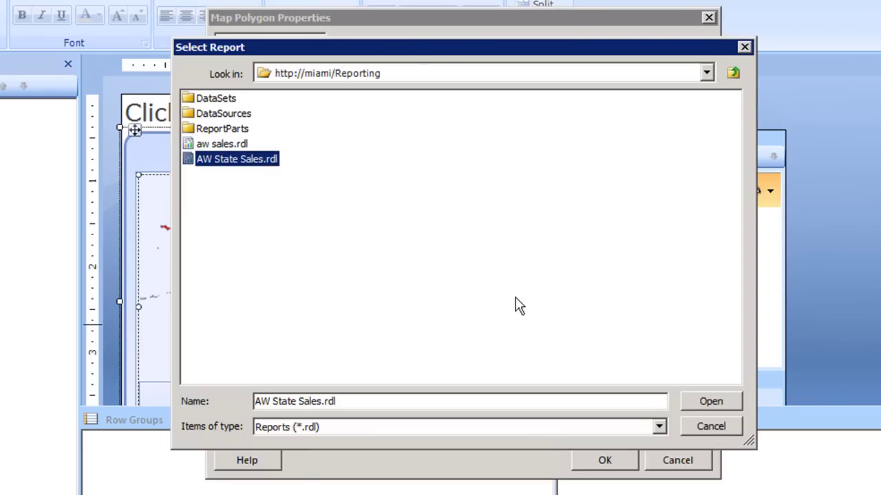
pyautogui.click(698, 404)
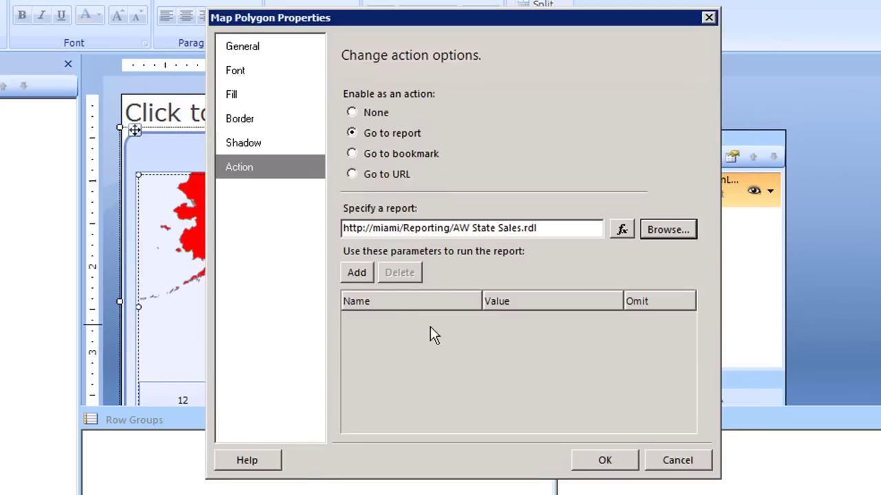
# Pass [State_Province] as the StateName parameter of the drill-through
pyautogui.click(357, 274)
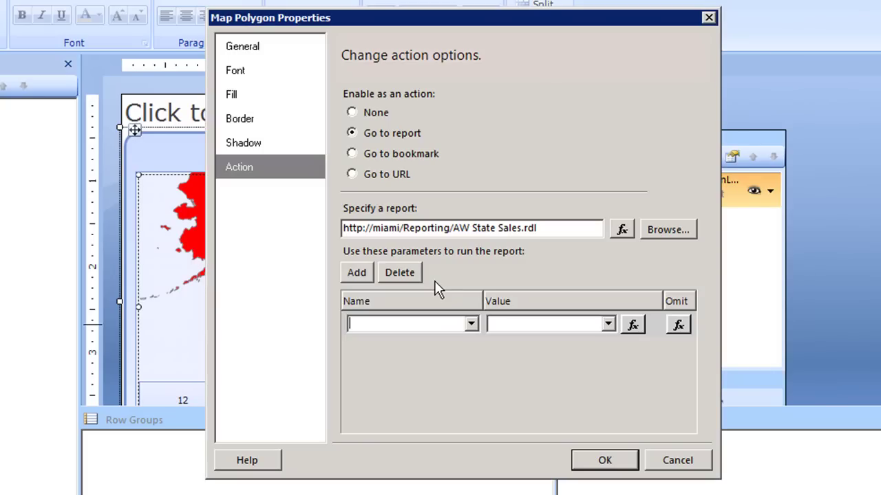
pyautogui.write('StateName')
pyautogui.click(609, 325)
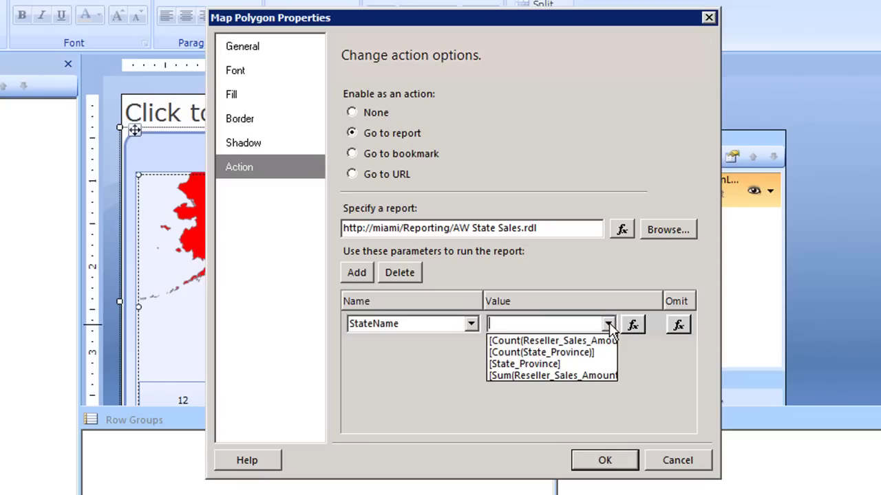
pyautogui.click(554, 363)
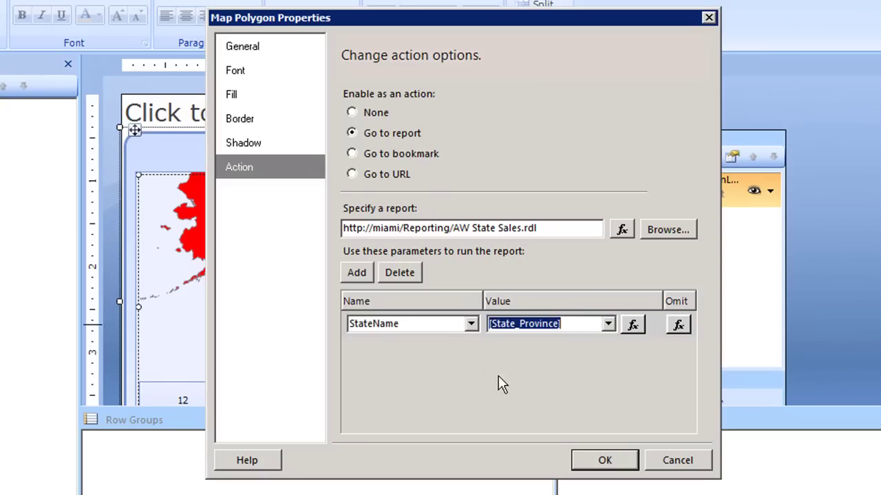
pyautogui.click(596, 459)
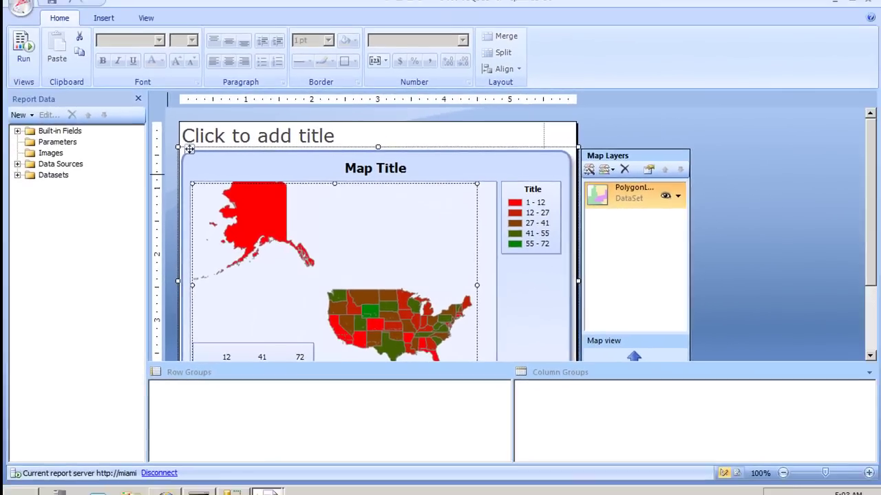
# Run the aw sales state map and click Texas to drill through
pyautogui.click(24, 48)
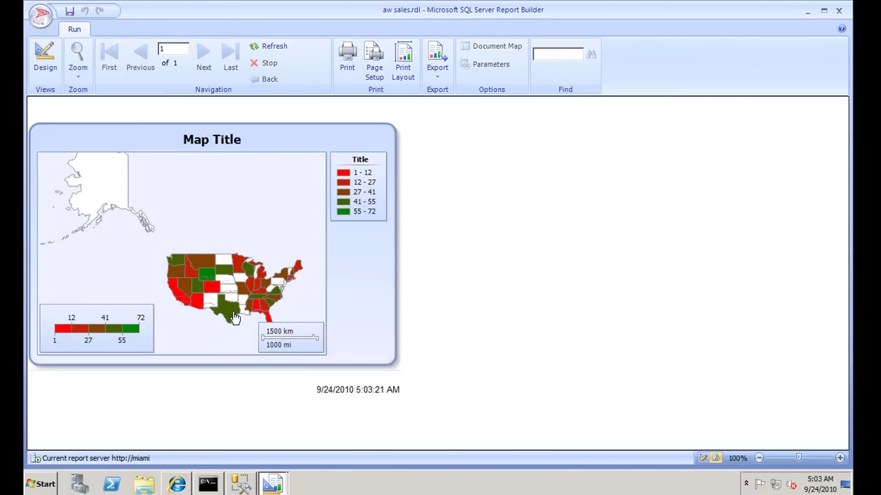
pyautogui.click(233, 314)
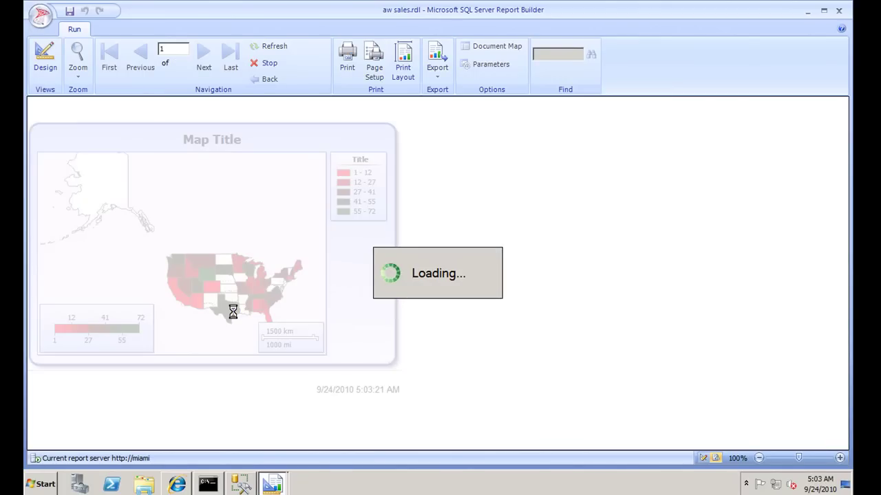